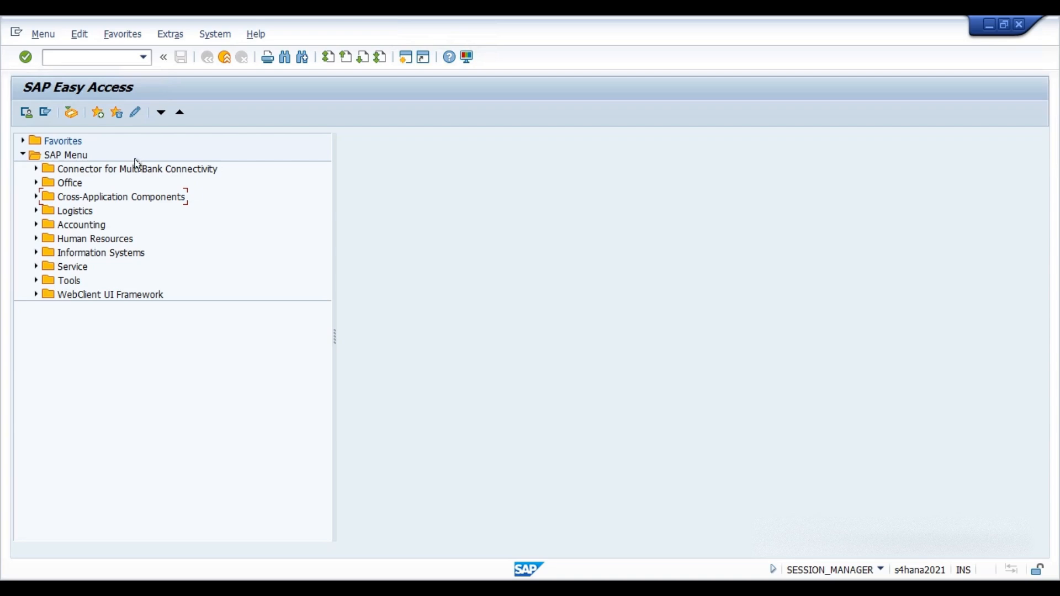
Open the MM01 Create Material (Immediately) transaction from the Materials Management material master menu.
left_click(79, 60)
type("mm01")
left_click(36, 211)
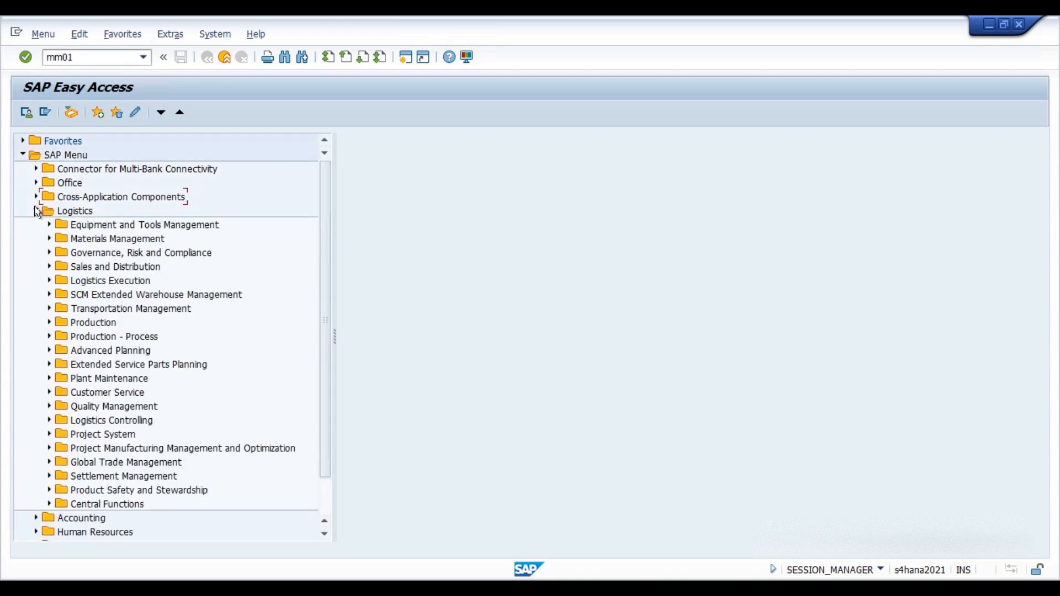
left_click(49, 238)
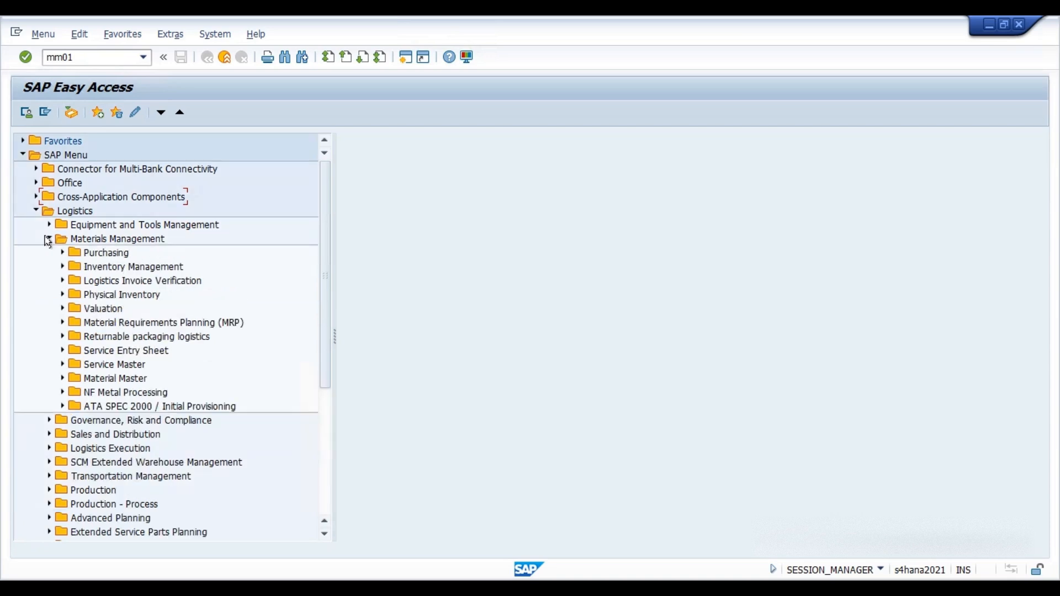
left_click(62, 378)
left_click(77, 391)
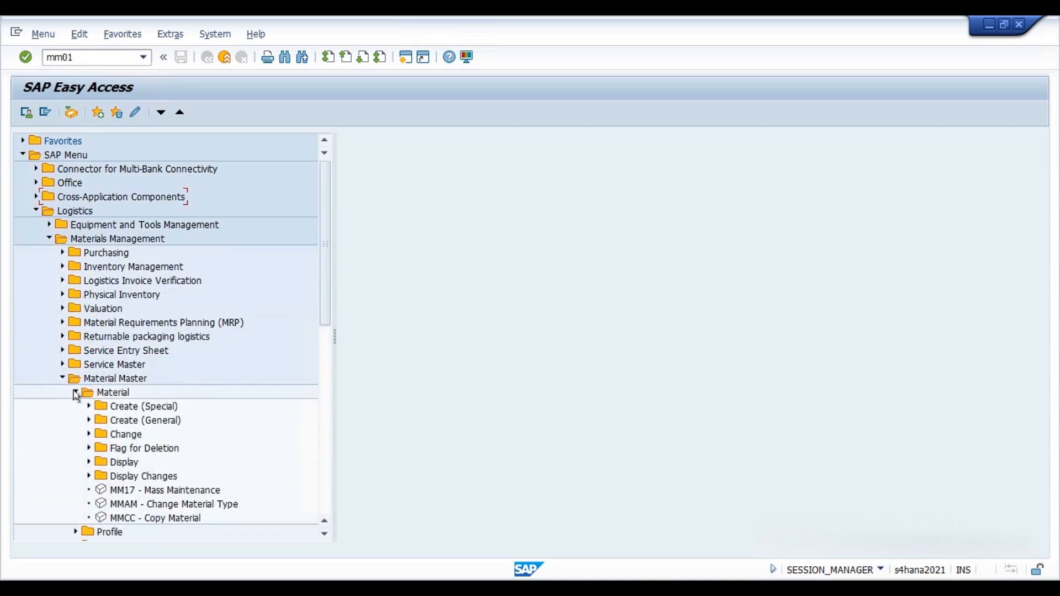
left_click(88, 420)
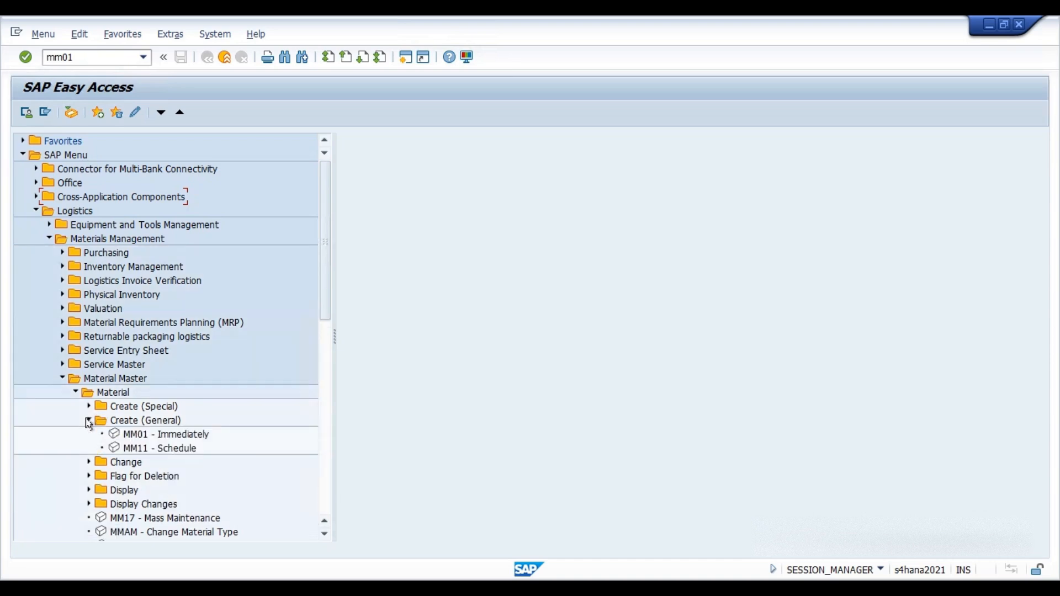
double_click(117, 435)
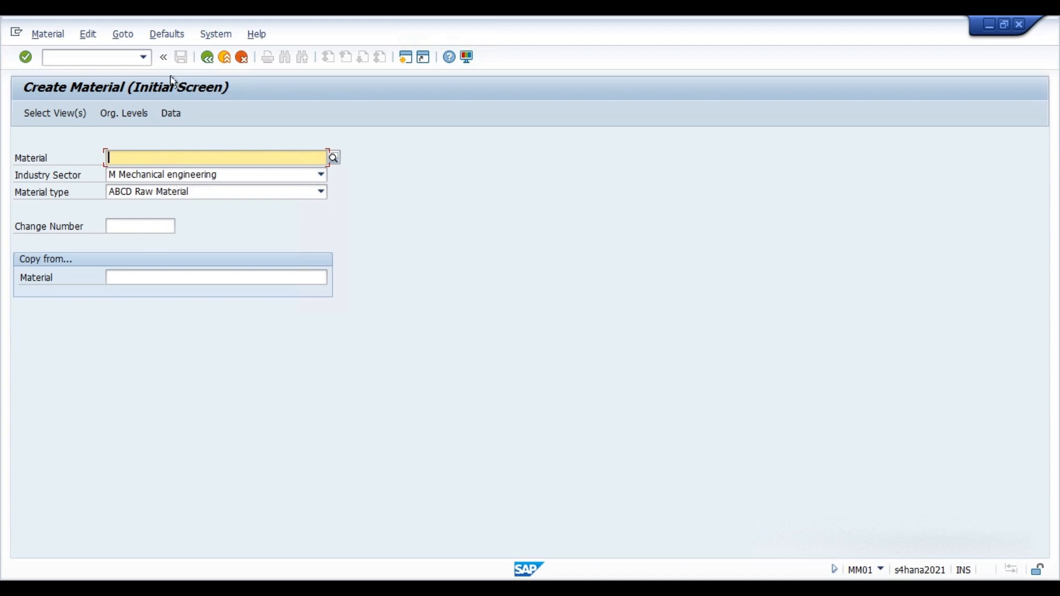
Open view selection and choose Basic Data 1, Basic Data 2 and Purchasing, deselecting MRP 2, MRP 3 and MRP 4.
left_click(55, 113)
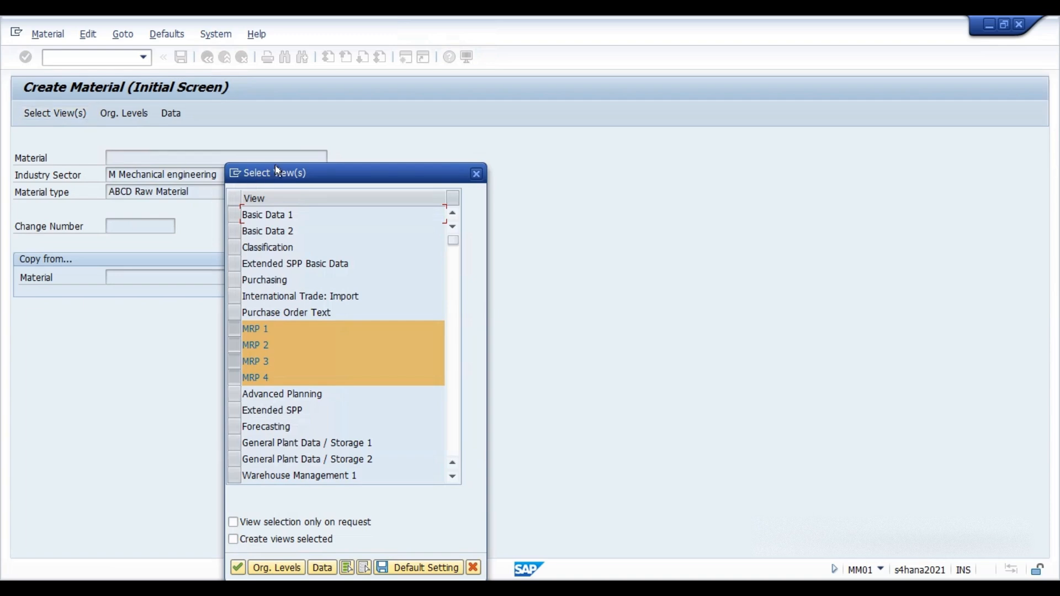
left_click_drag(303, 169, 559, 116)
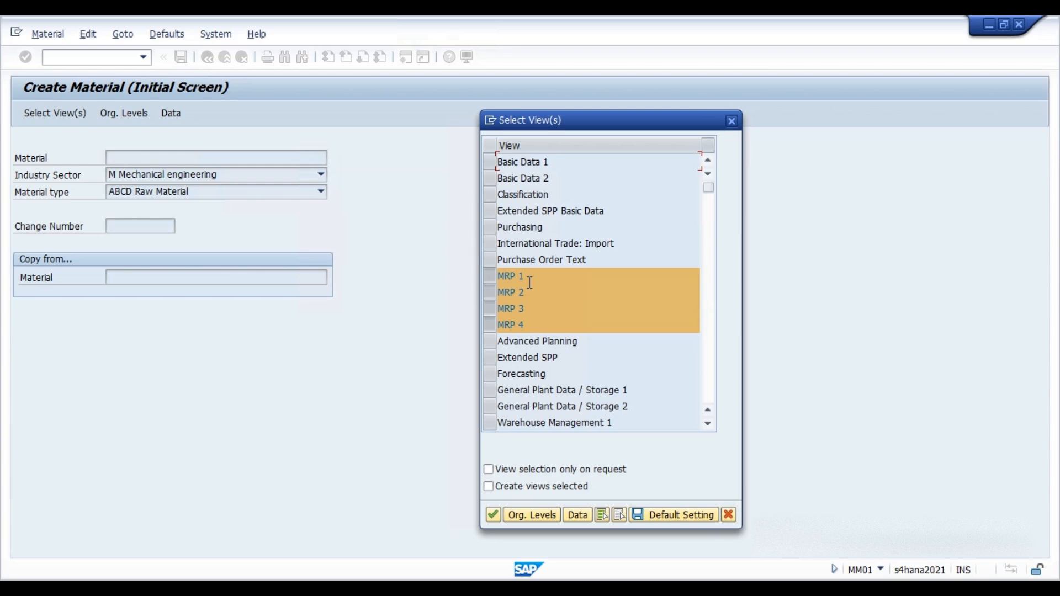
left_click(489, 162)
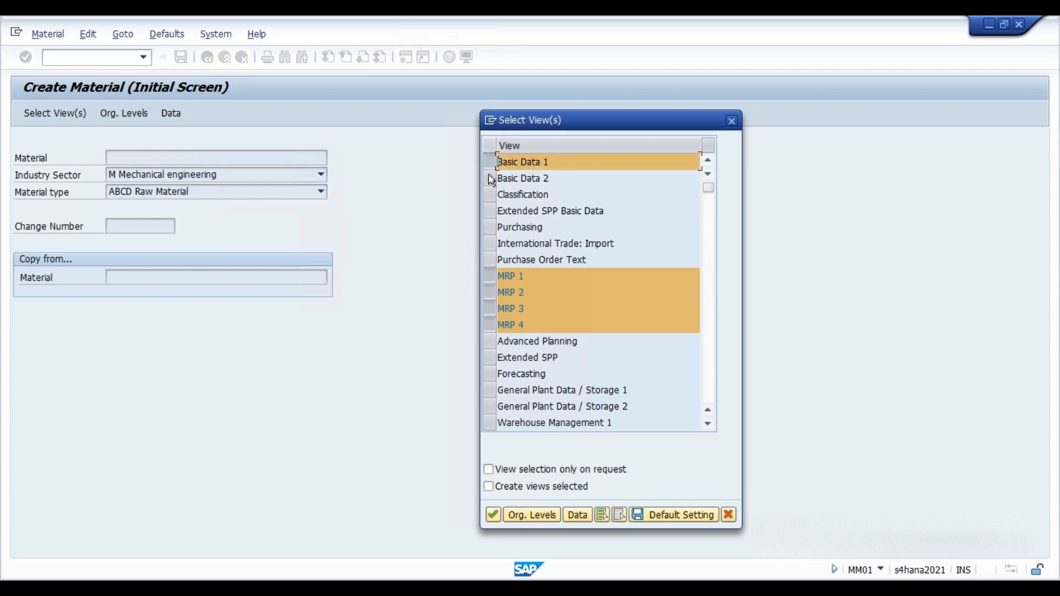
left_click(491, 178)
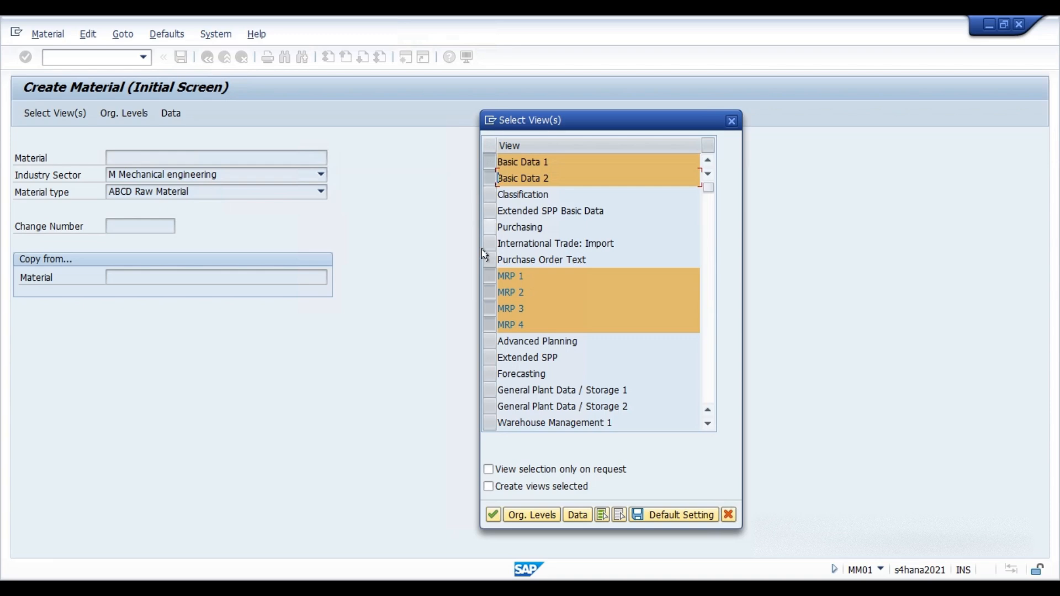
left_click(490, 227)
left_click(491, 292)
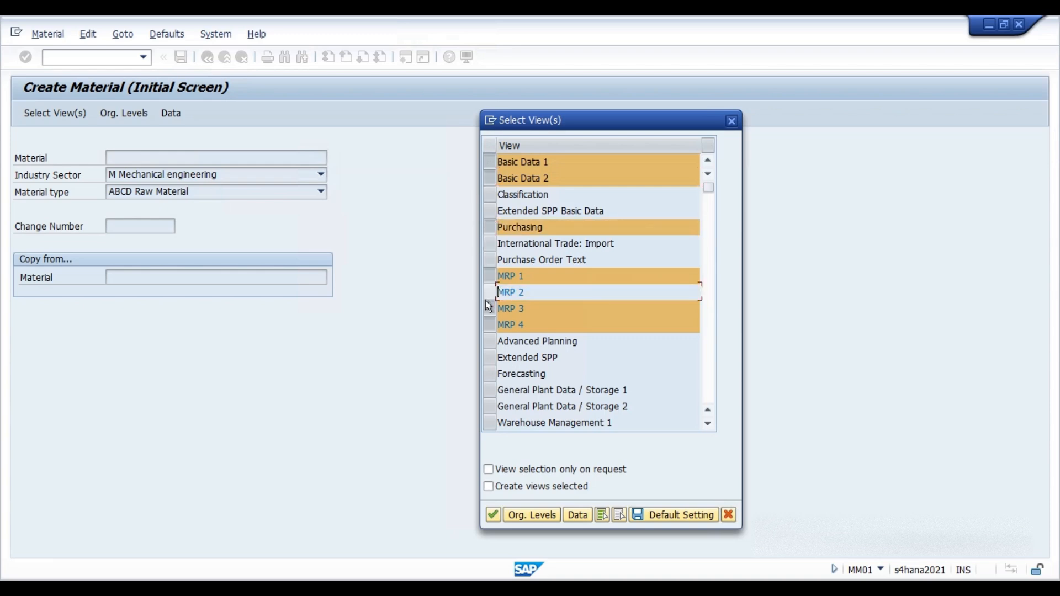
left_click(488, 308)
left_click(488, 326)
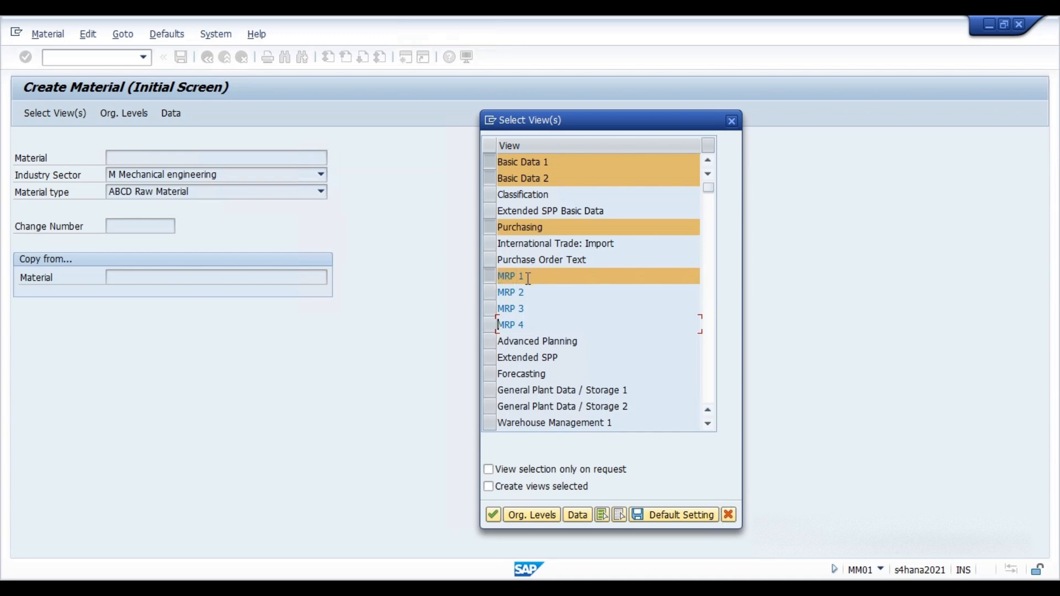
Also select General Plant Data / Storage 1 and 2 plus Accounting 1 and 2, then confirm the views.
scroll(503, 372, "down", 2)
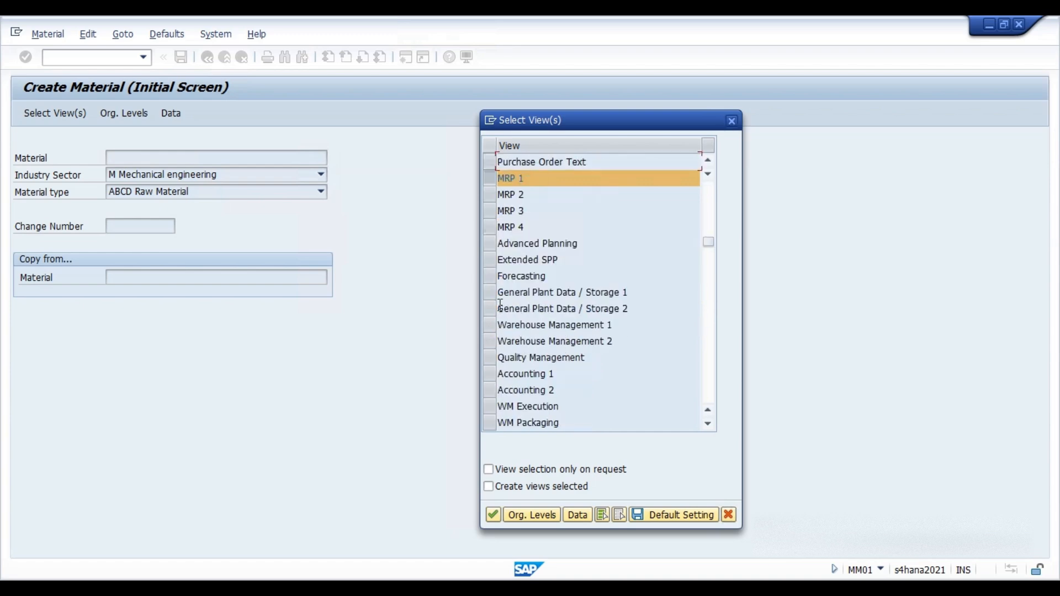
left_click(490, 294)
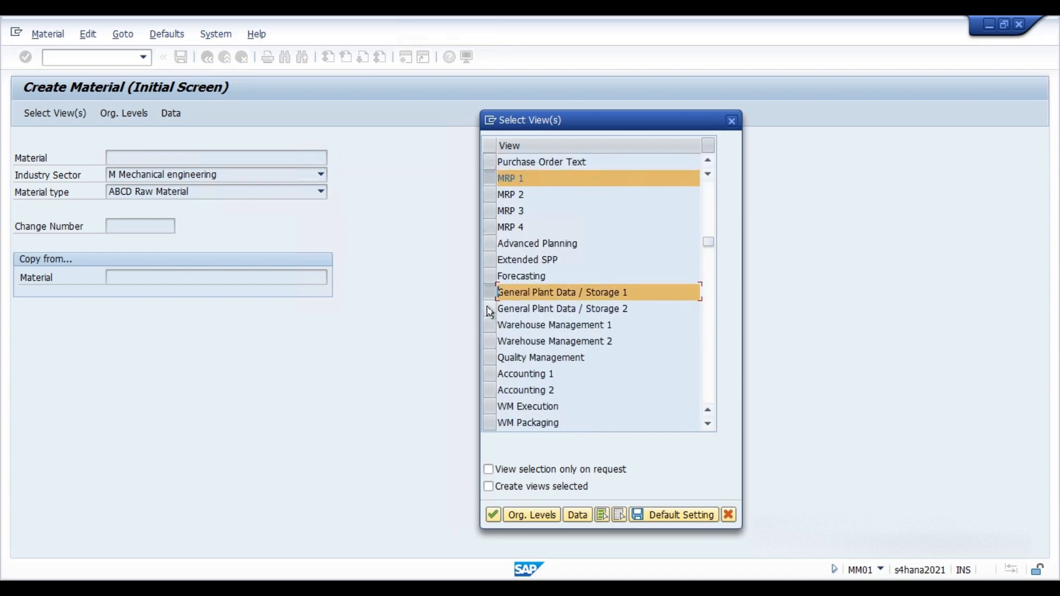
left_click(489, 309)
left_click(490, 375)
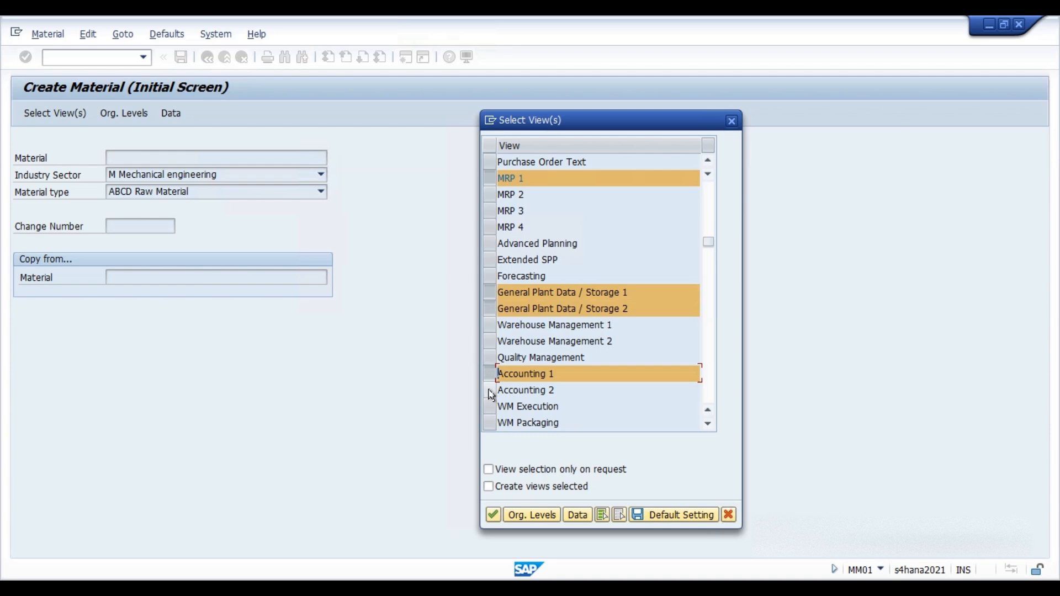
left_click(489, 390)
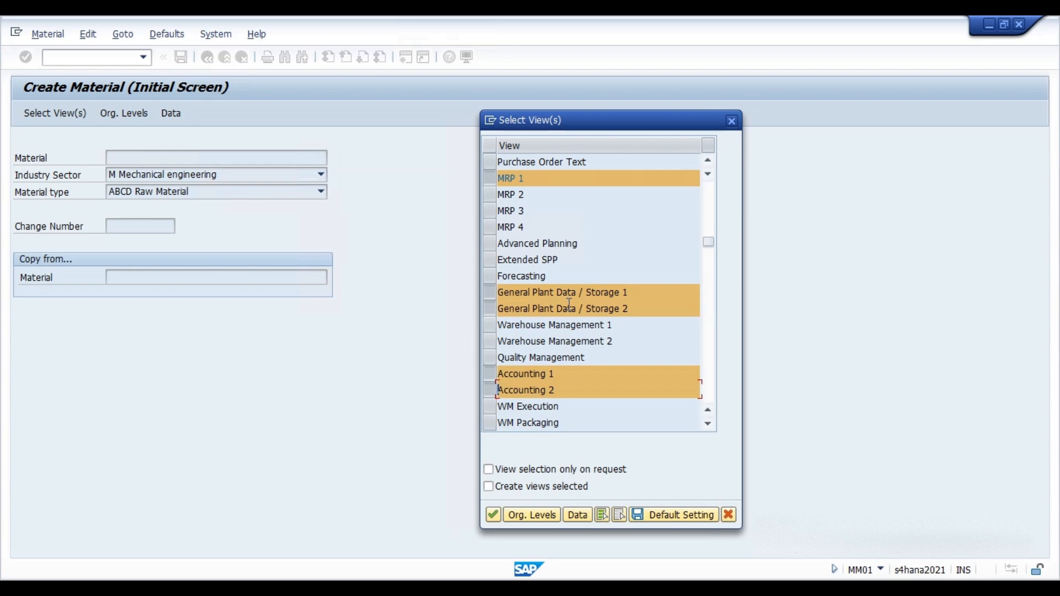
scroll(562, 319, "up", 2)
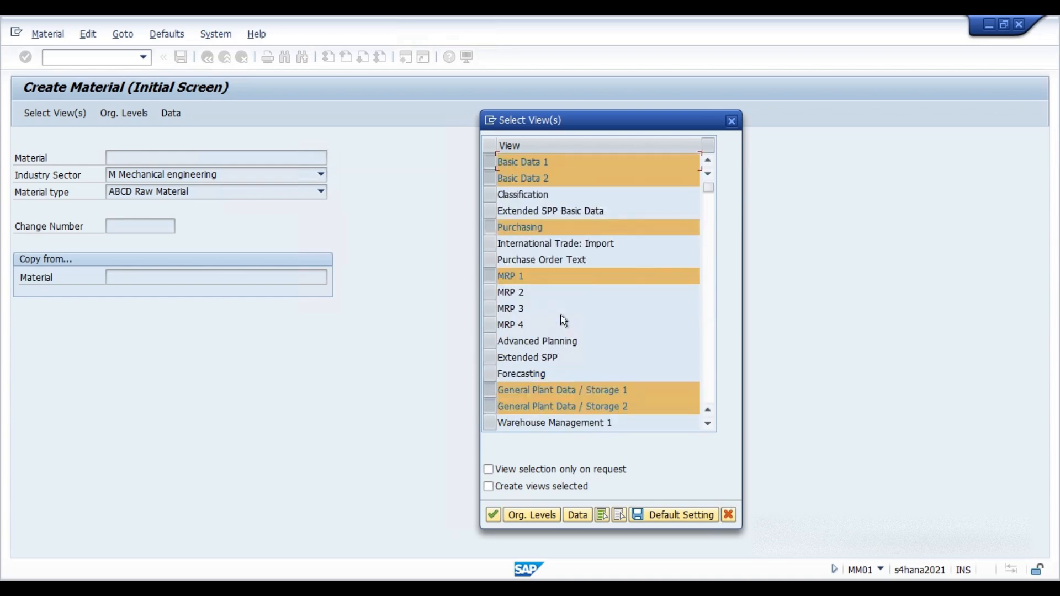
left_click(493, 515)
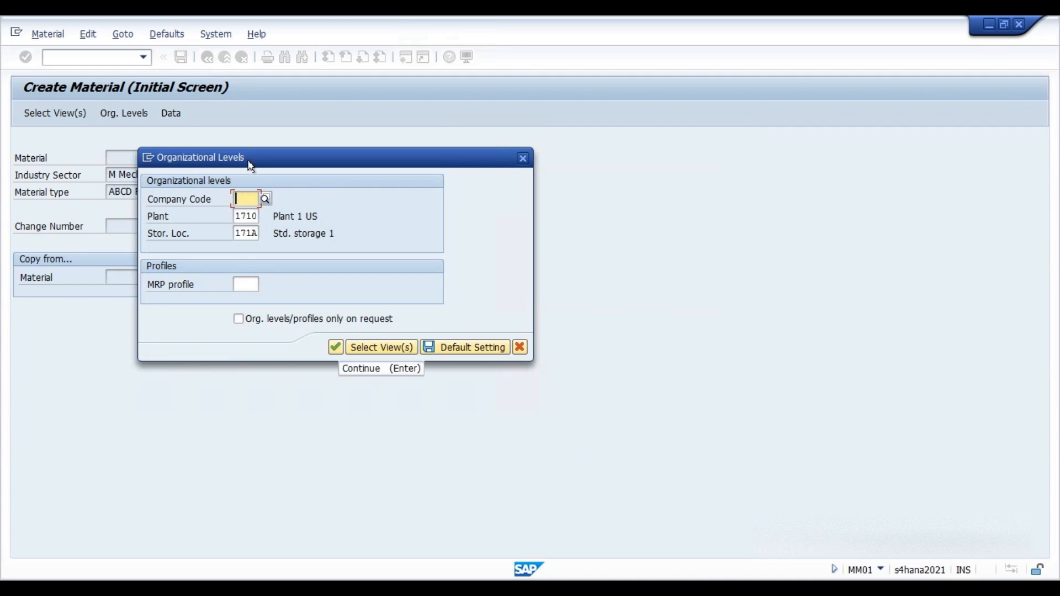
Enter company code 1710 in the organizational levels and continue.
left_click_drag(249, 160, 375, 167)
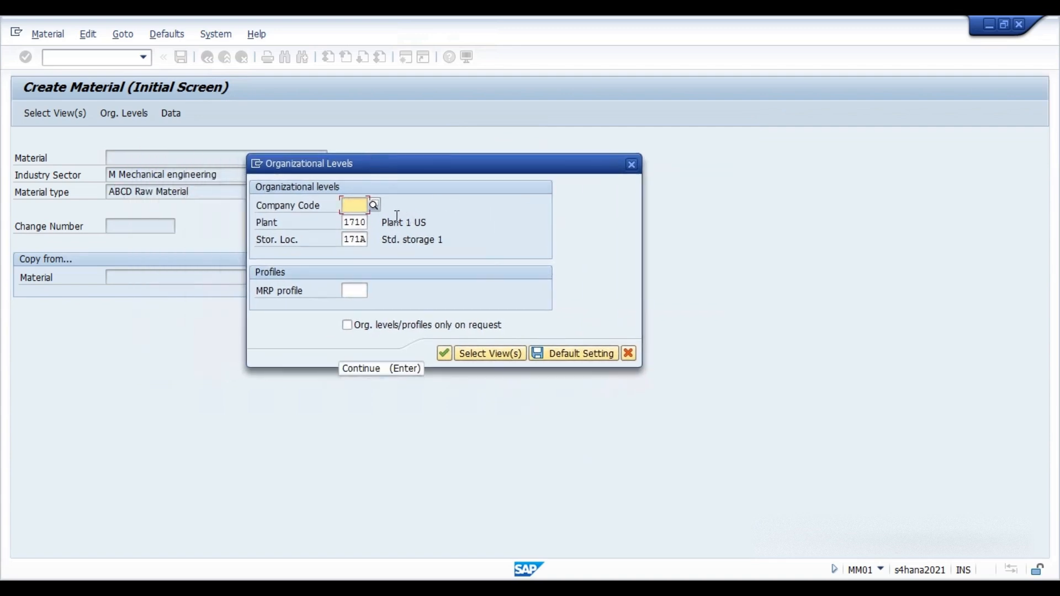
type("1710")
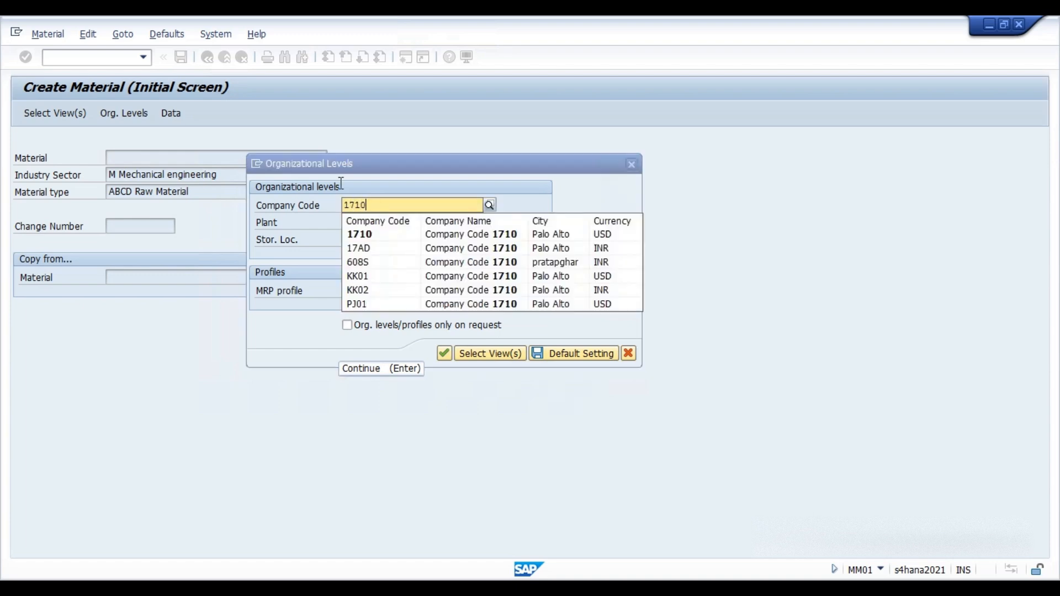
left_click(370, 234)
left_click(443, 353)
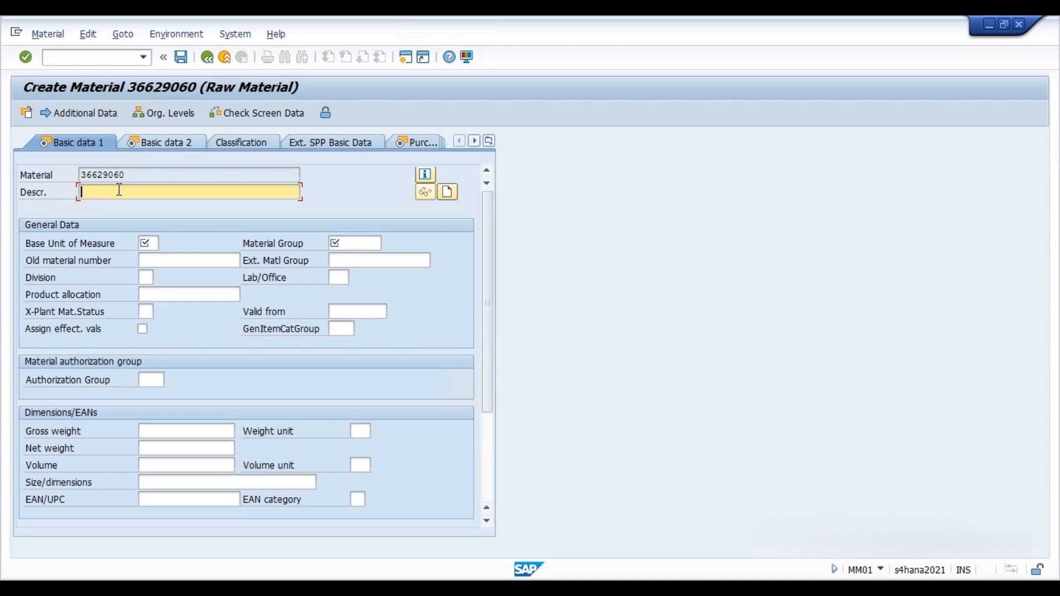
Enter the material description iron rods.
type("iron rods")
Set the base unit of measure to EA.
left_click(156, 244)
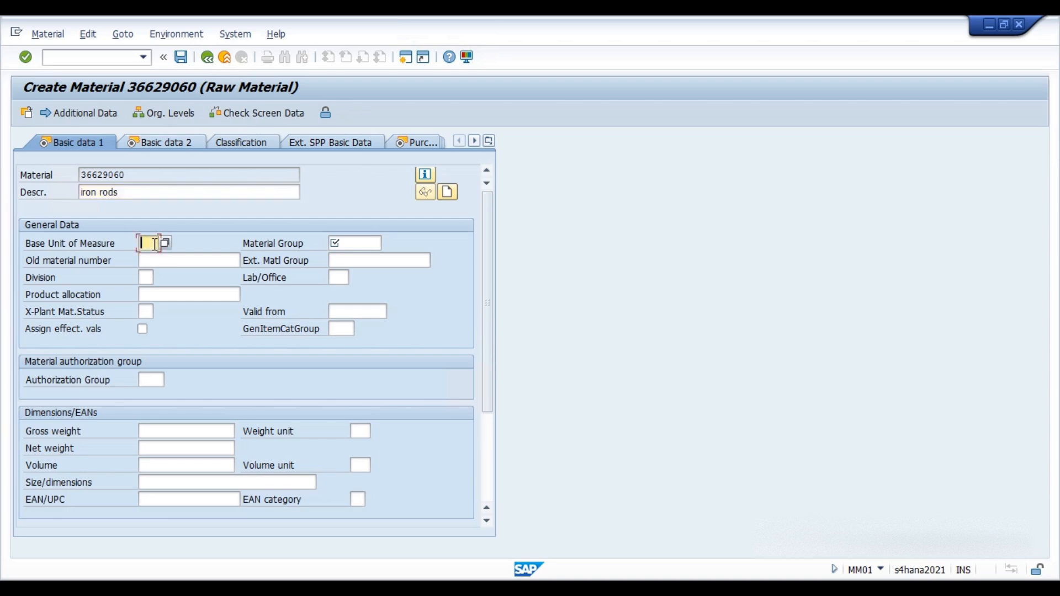
type("e")
key("Down")
key("Return")
Set the material group to L002.
left_click(355, 241)
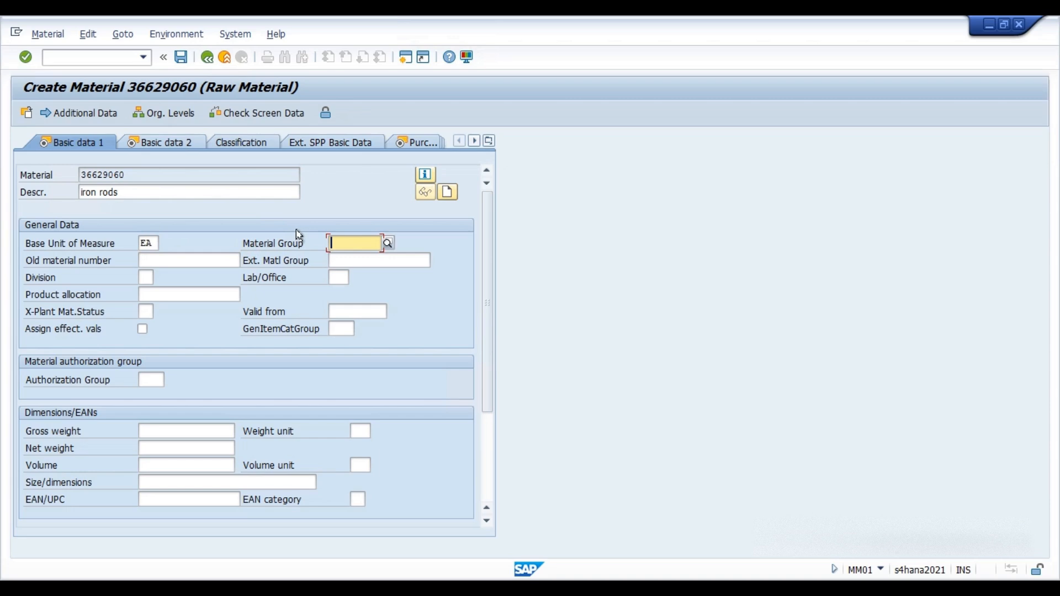
key("space")
key("Down")
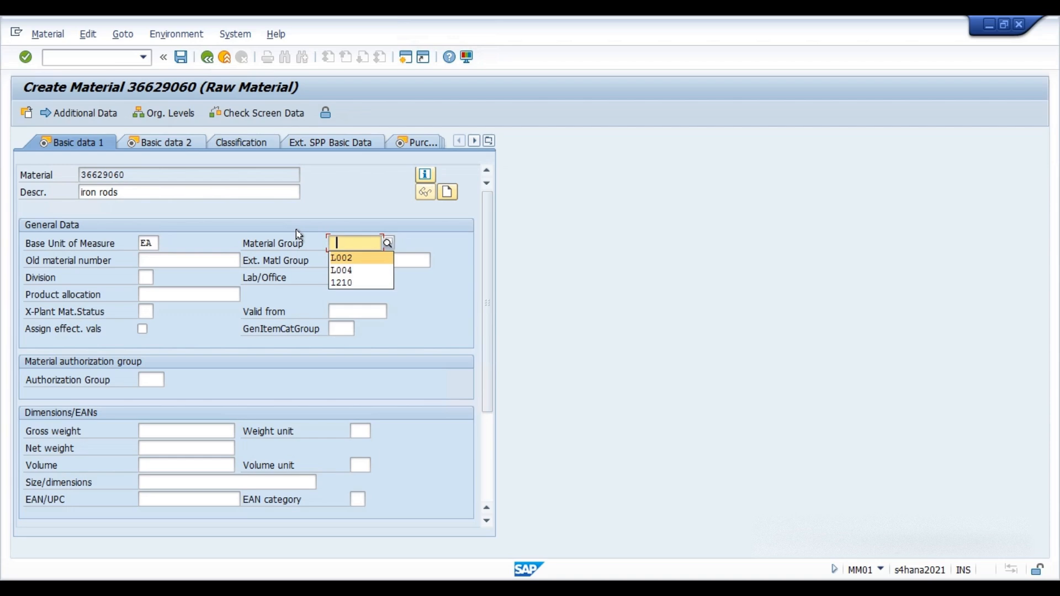
key("Return")
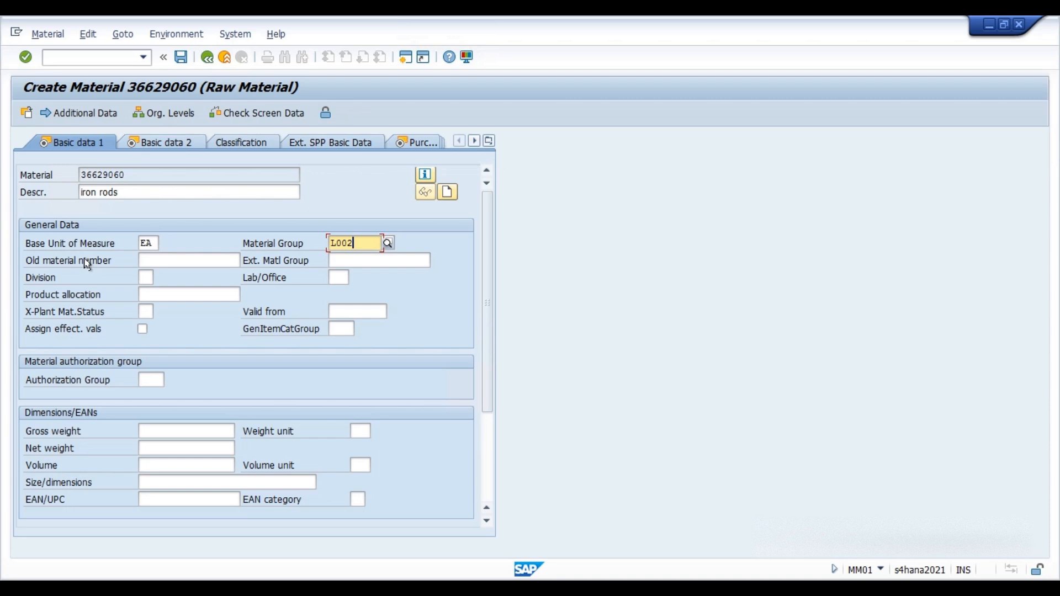
Enter a gross weight of 12, a net weight of 10 and weight unit kg.
left_click(147, 276)
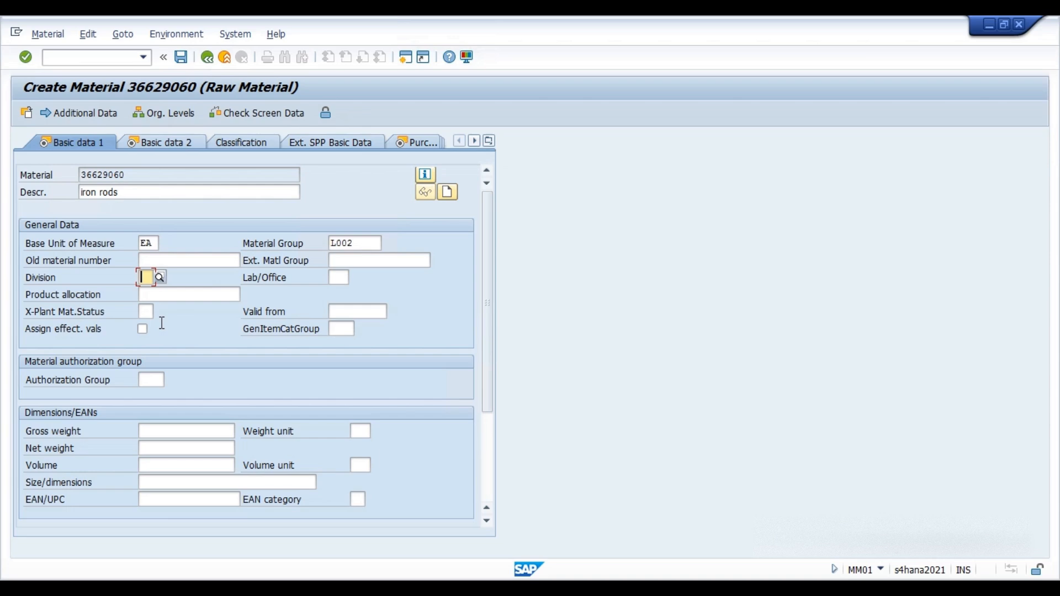
left_click(147, 312)
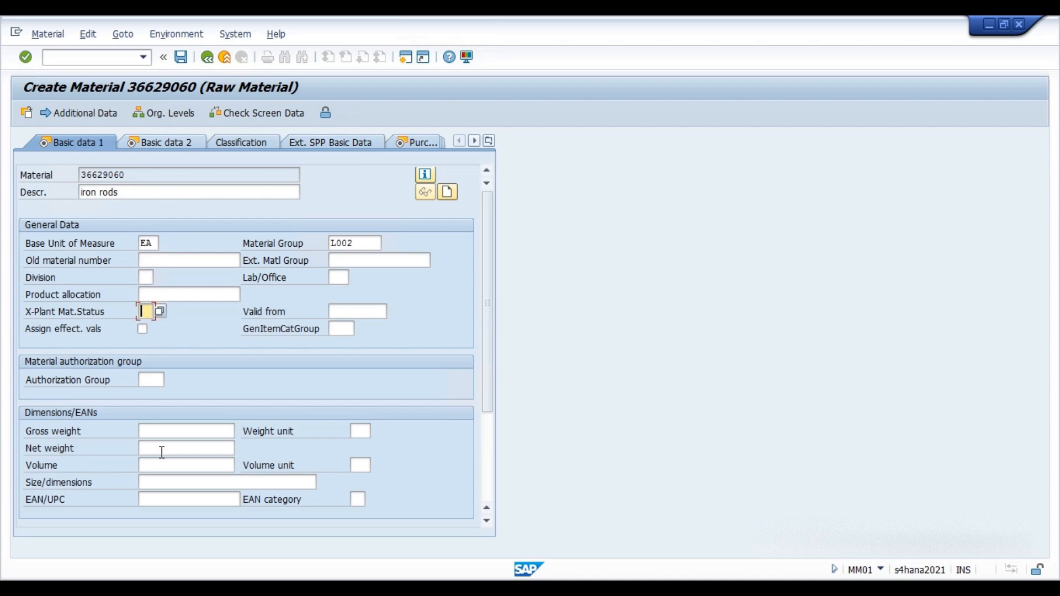
left_click(177, 431)
scroll(237, 334, "down", 3)
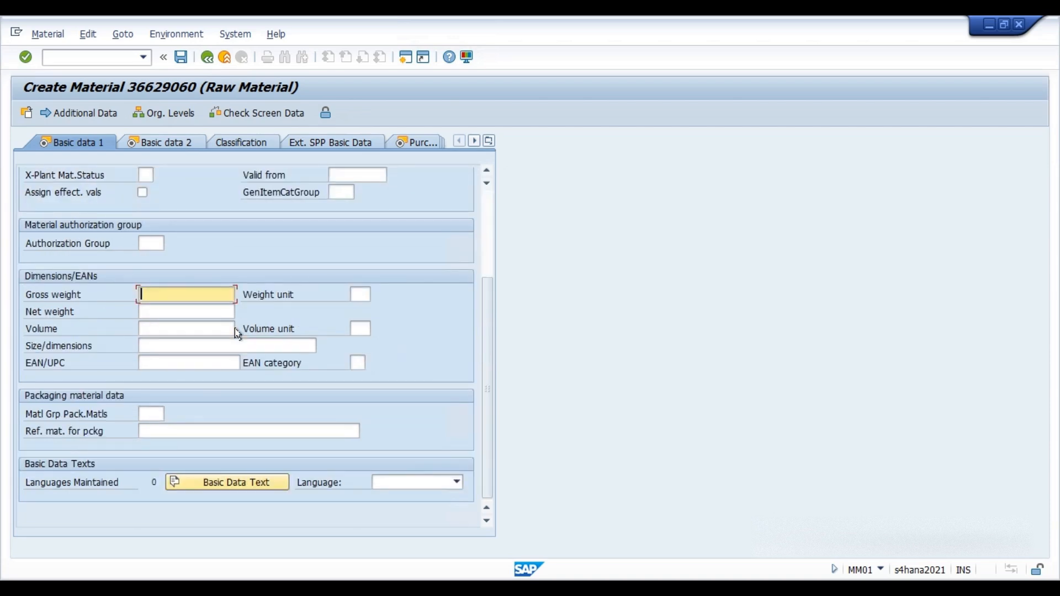
type("12")
left_click(172, 312)
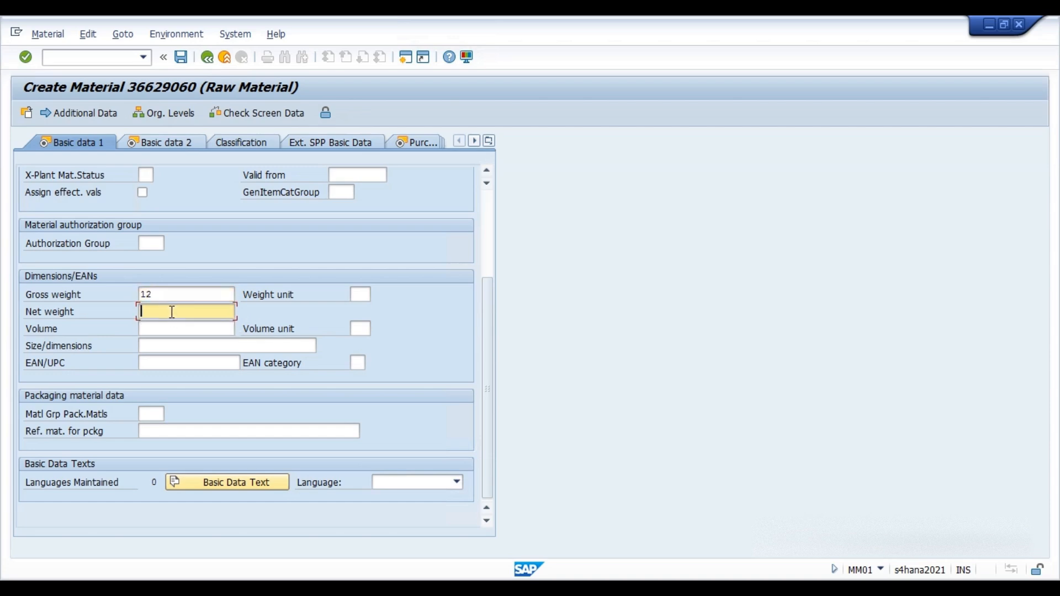
type("10")
left_click(360, 293)
type("k")
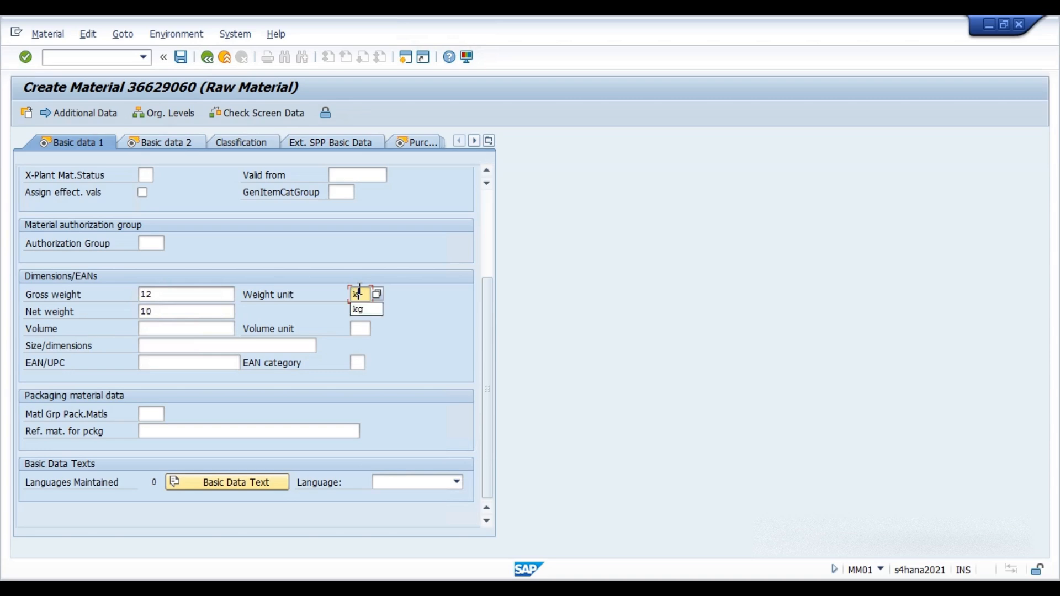
type("g")
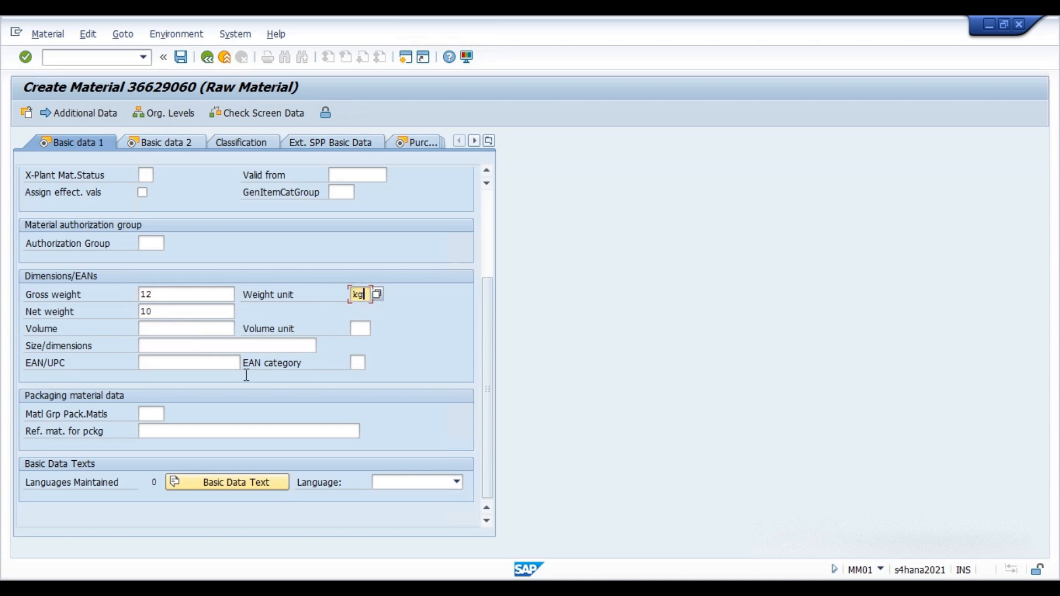
scroll(300, 363, "up", 3)
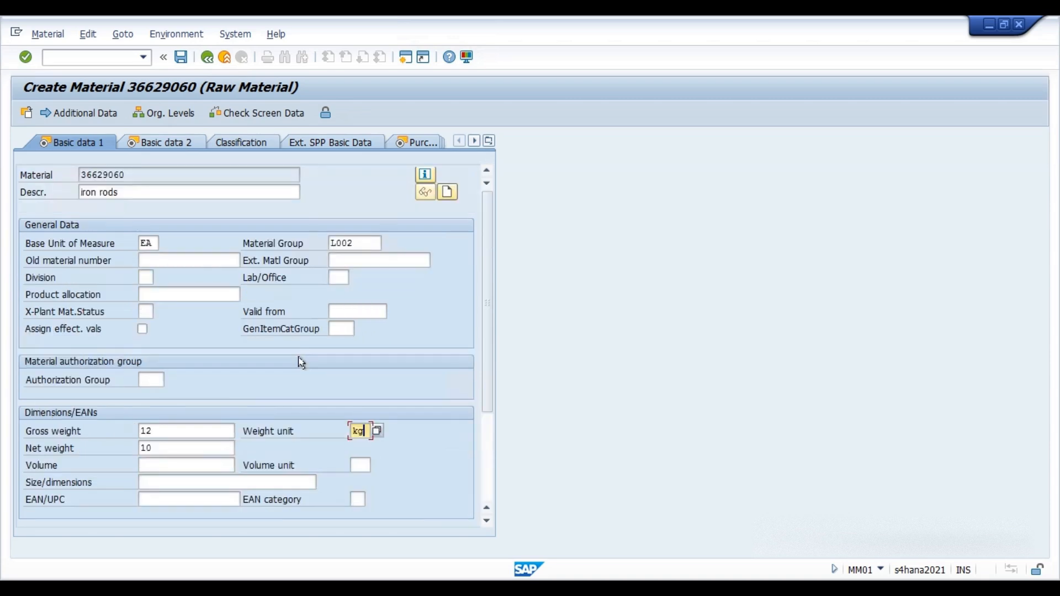
Look through the Basic data 2 view, then move on to the Purchasing view.
left_click(174, 144)
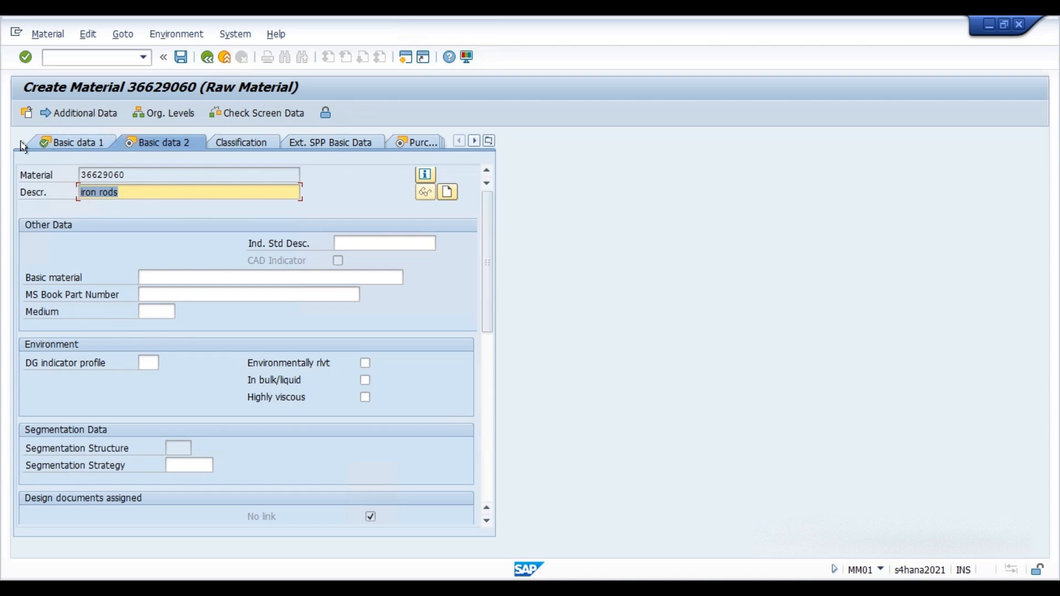
scroll(222, 364, "down", 2)
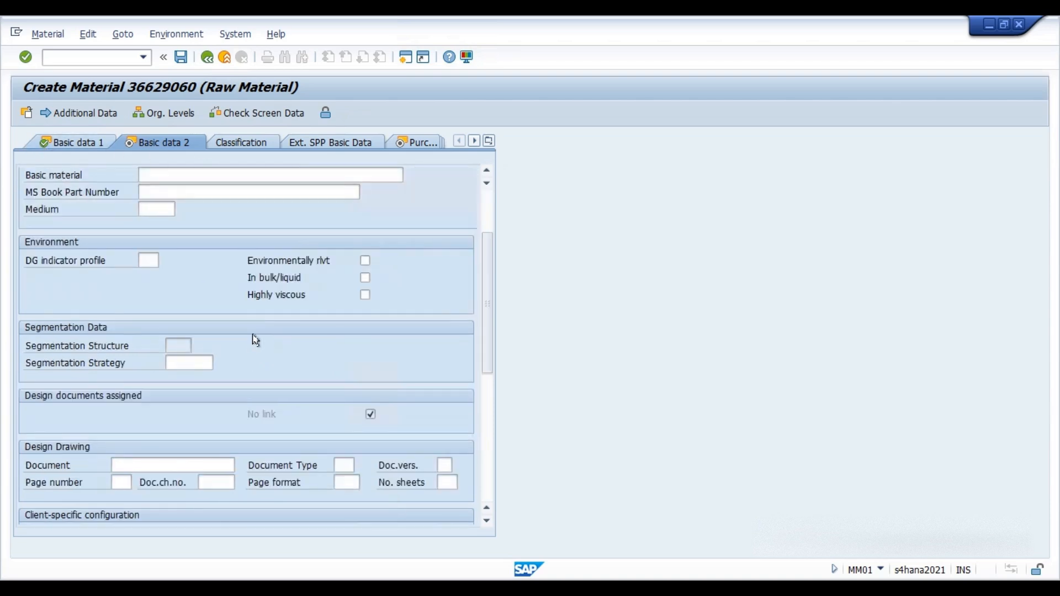
scroll(234, 356, "up", 2)
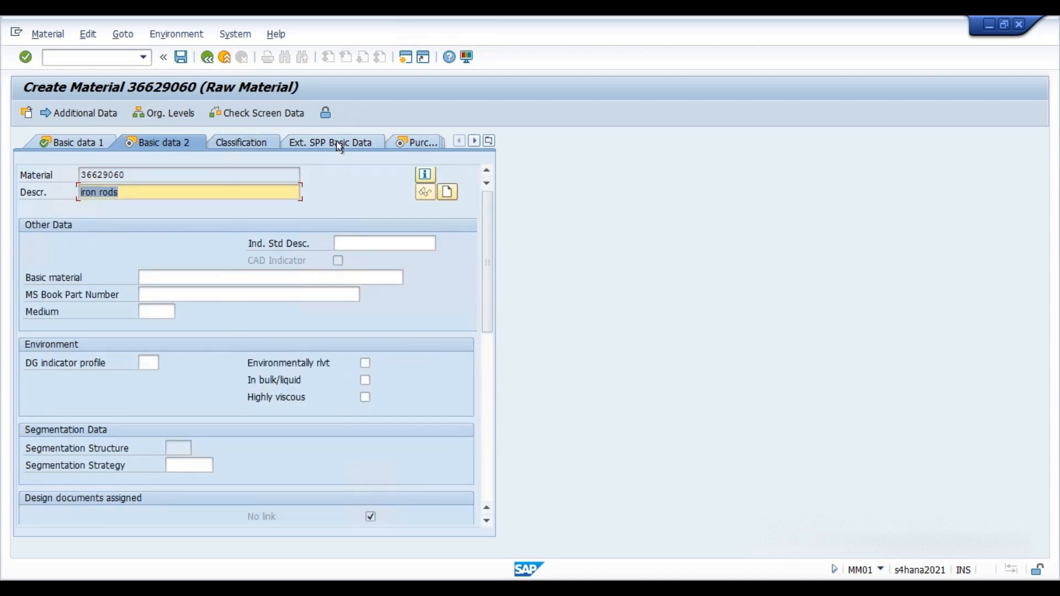
left_click(433, 146)
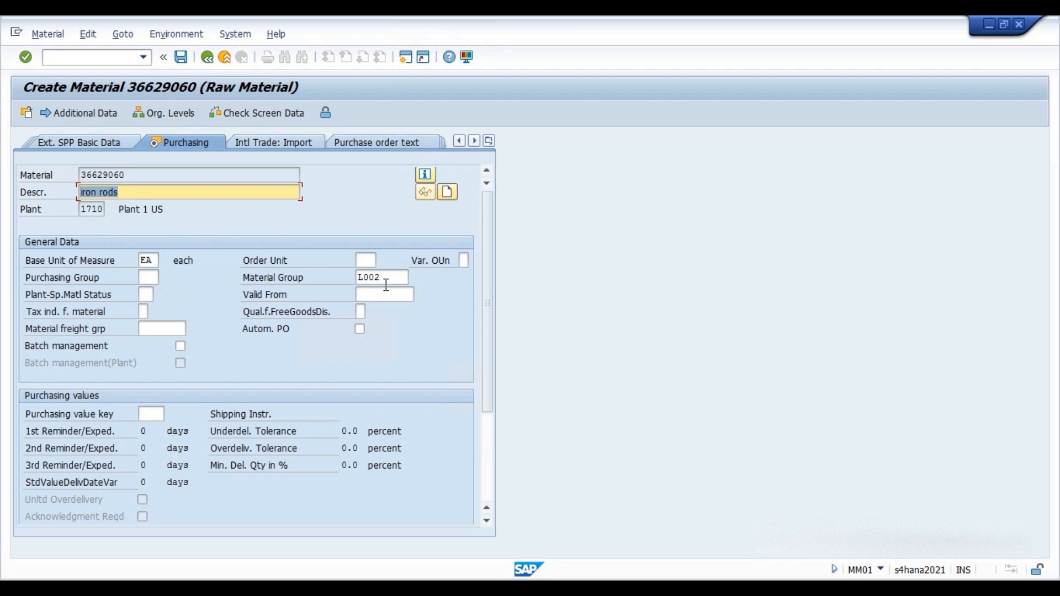
Tick and then untick Batch management in the Purchasing view's general data.
left_click(144, 278)
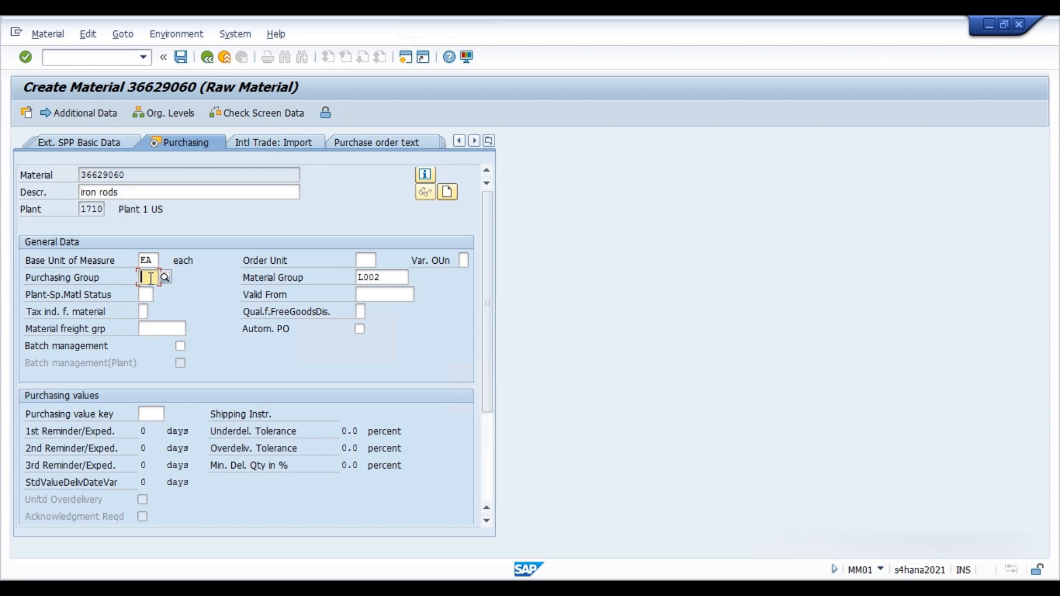
left_click(146, 293)
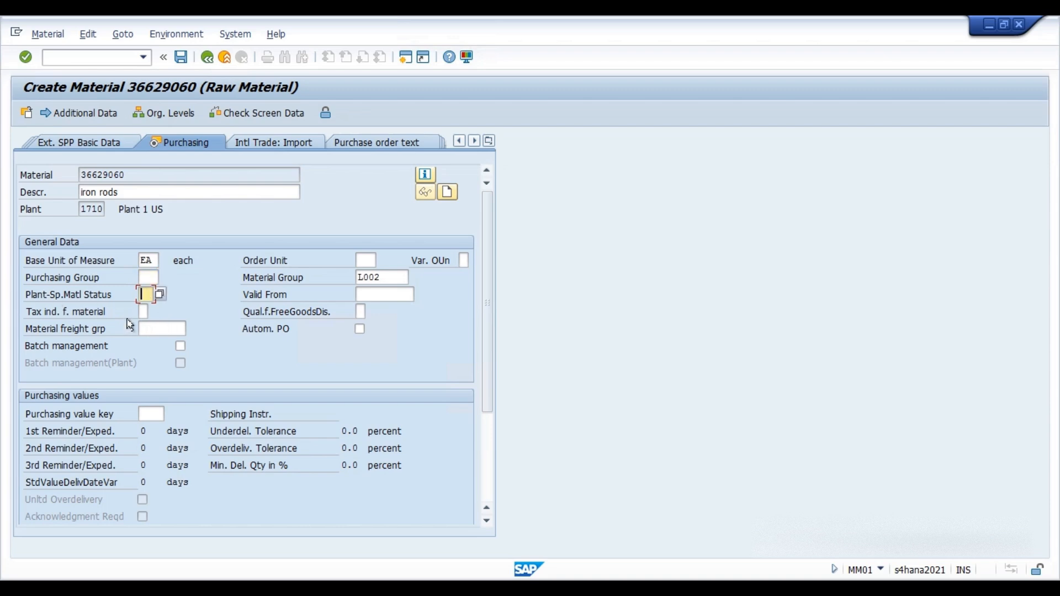
scroll(174, 334, "down", 2)
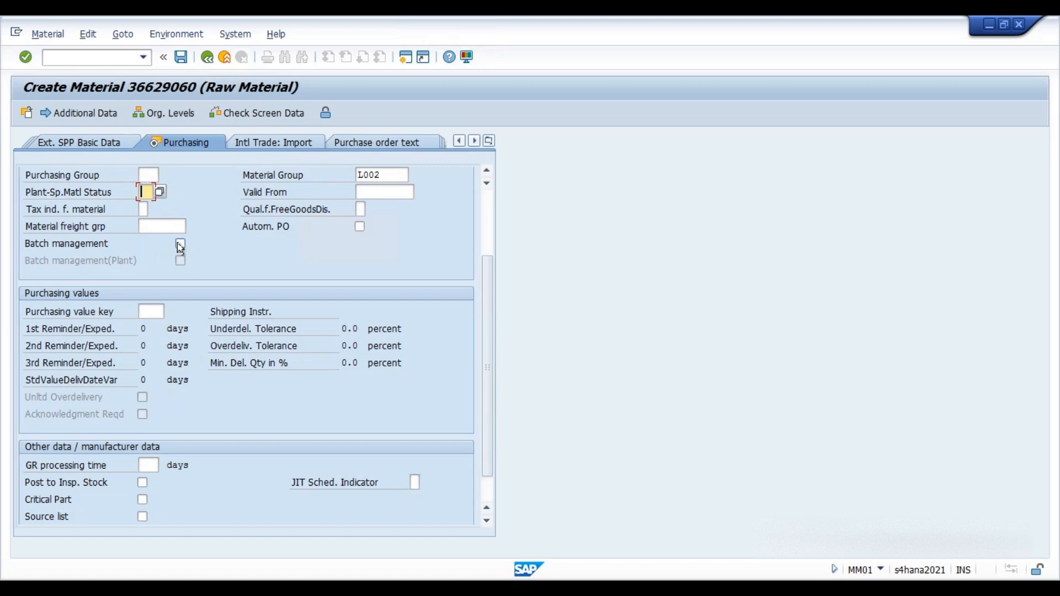
left_click(181, 246)
scroll(74, 272, "up", 1)
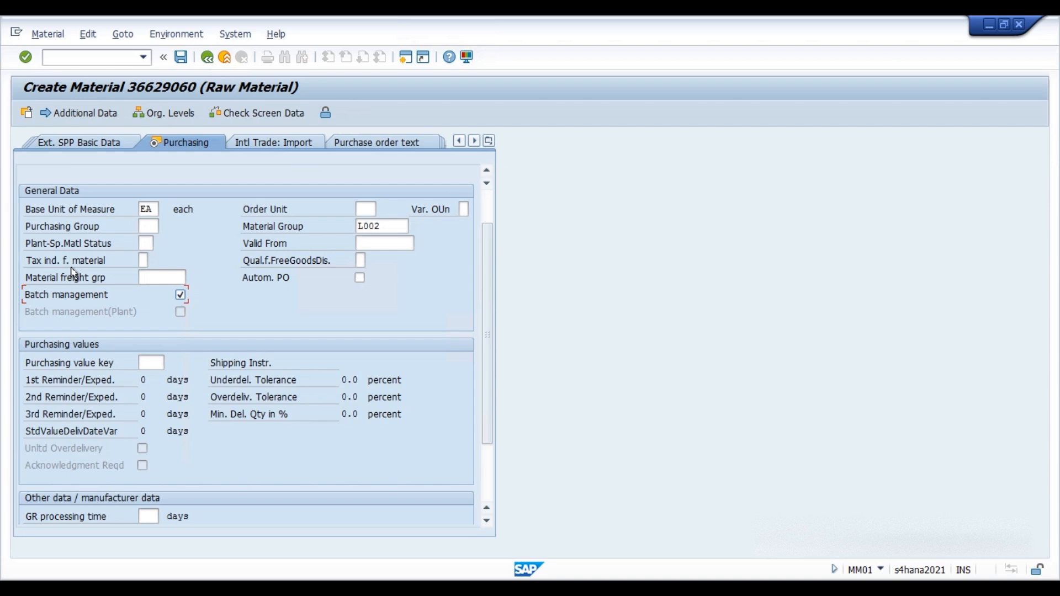
left_click(180, 296)
scroll(362, 301, "up", 1)
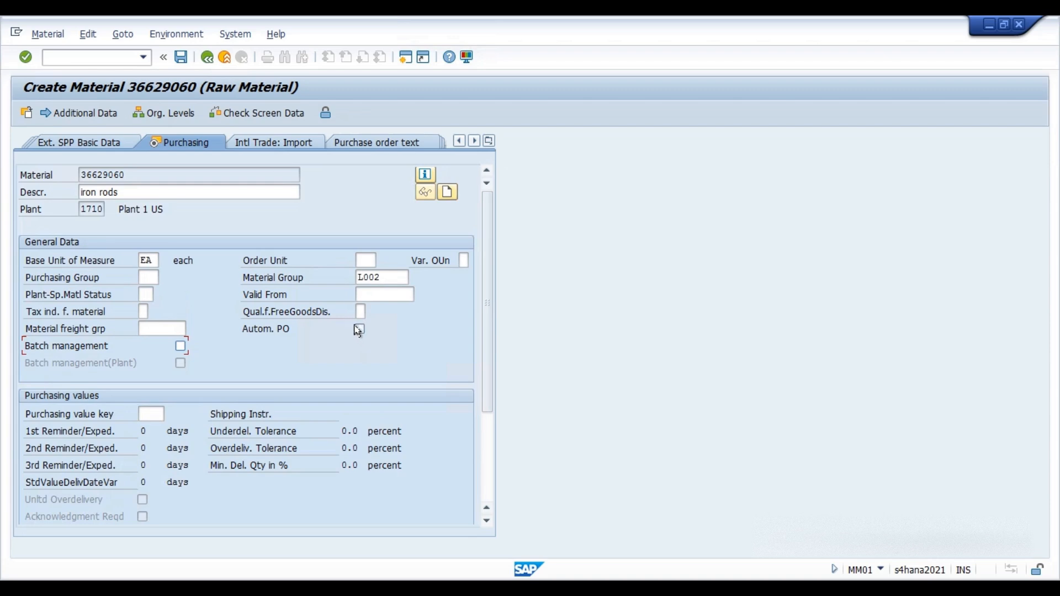
Look through the rest of the Purchasing view, then move on to the MRP 1 view.
scroll(265, 338, "down", 2)
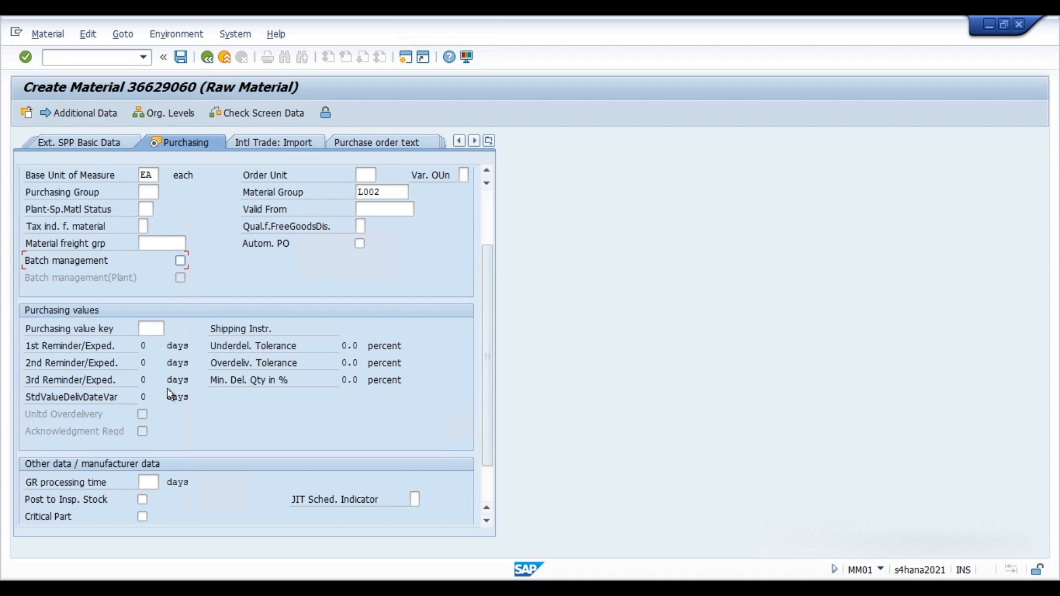
scroll(204, 442, "down", 1)
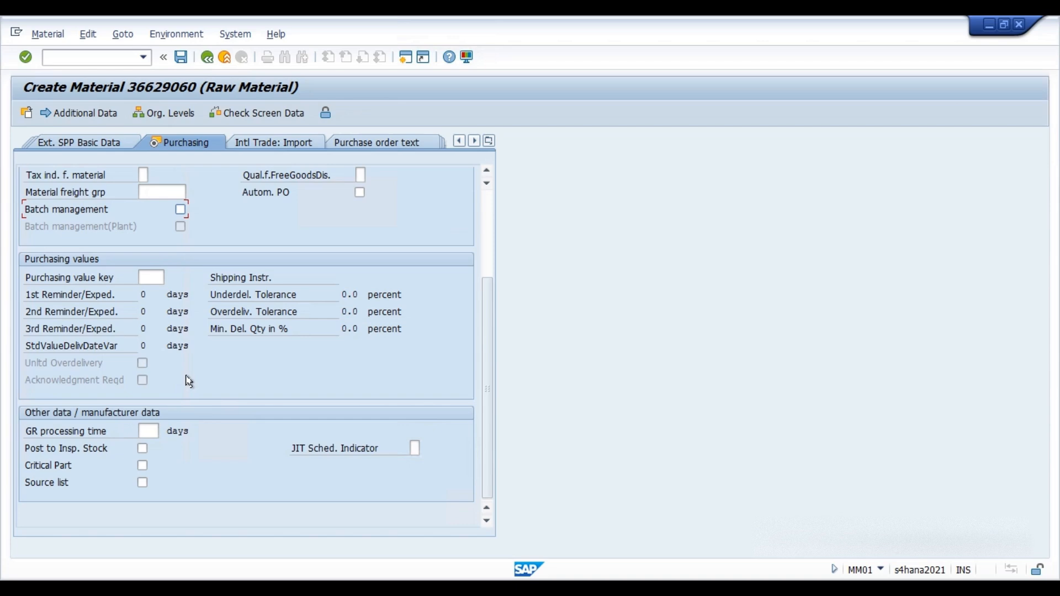
left_click(148, 432)
left_click(142, 483)
left_click(474, 142)
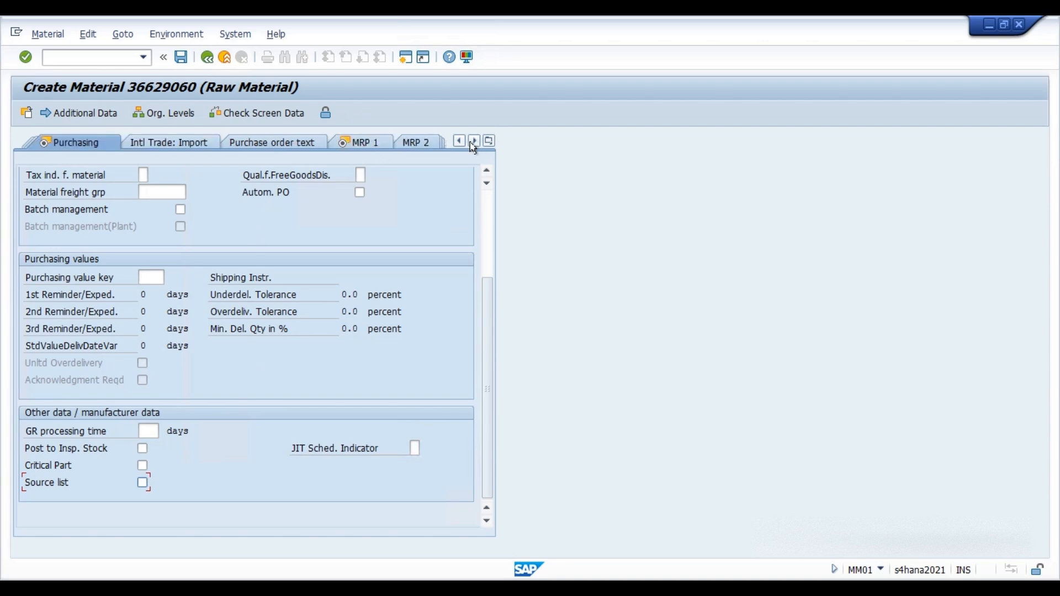
left_click(360, 145)
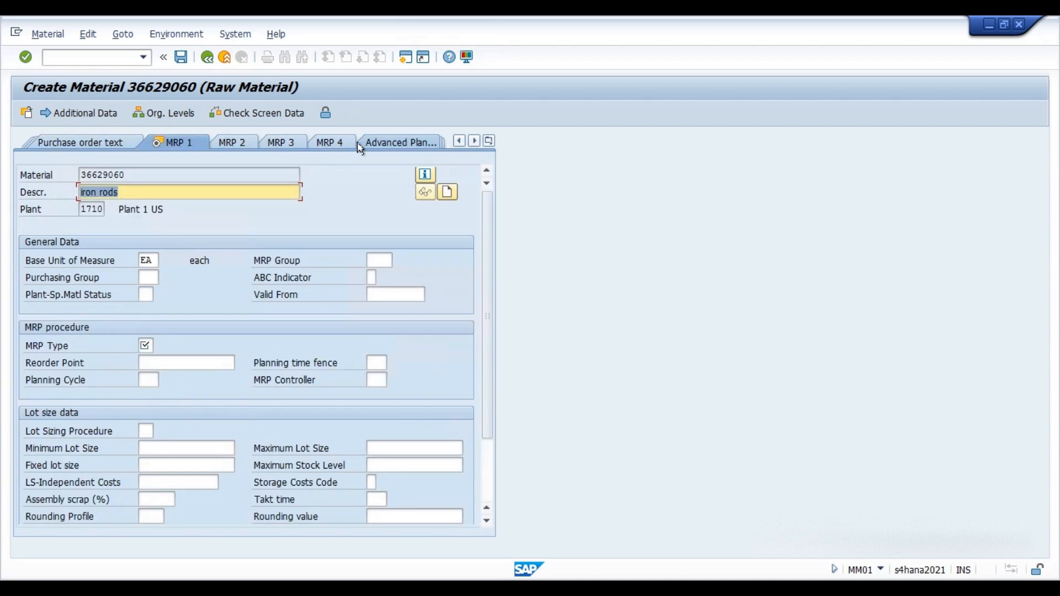
Set the MRP type to ND, No planning, and continue to the next view.
left_click(148, 345)
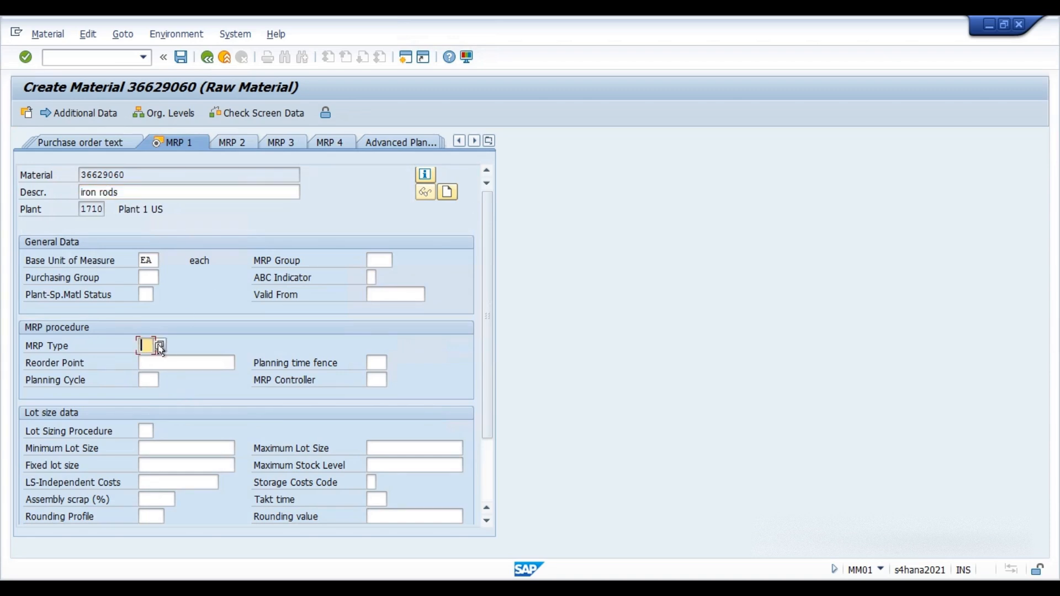
left_click(159, 346)
left_click_drag(267, 167, 398, 141)
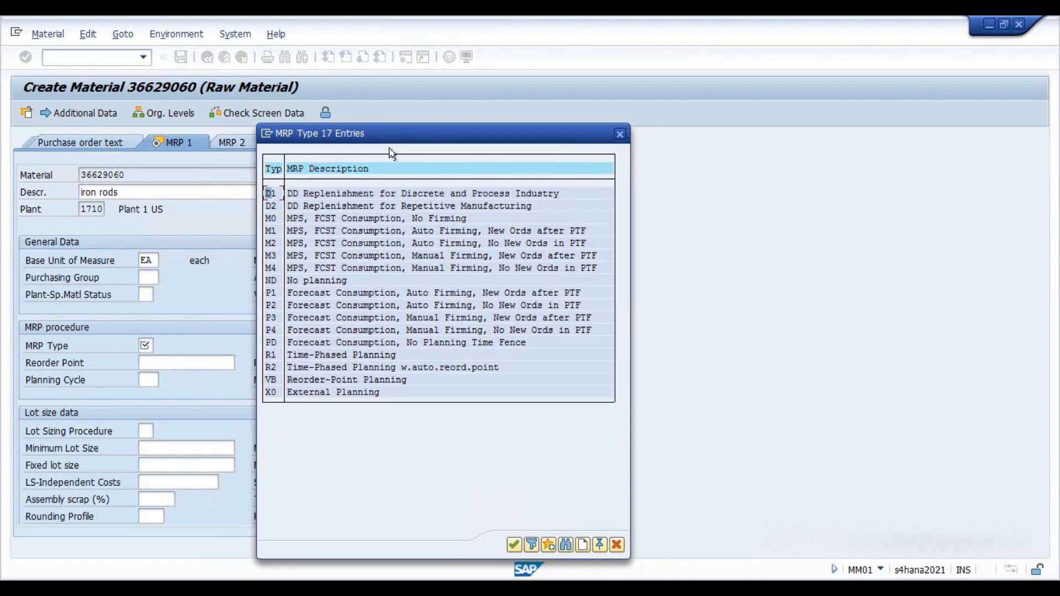
left_click(332, 281)
left_click(514, 544)
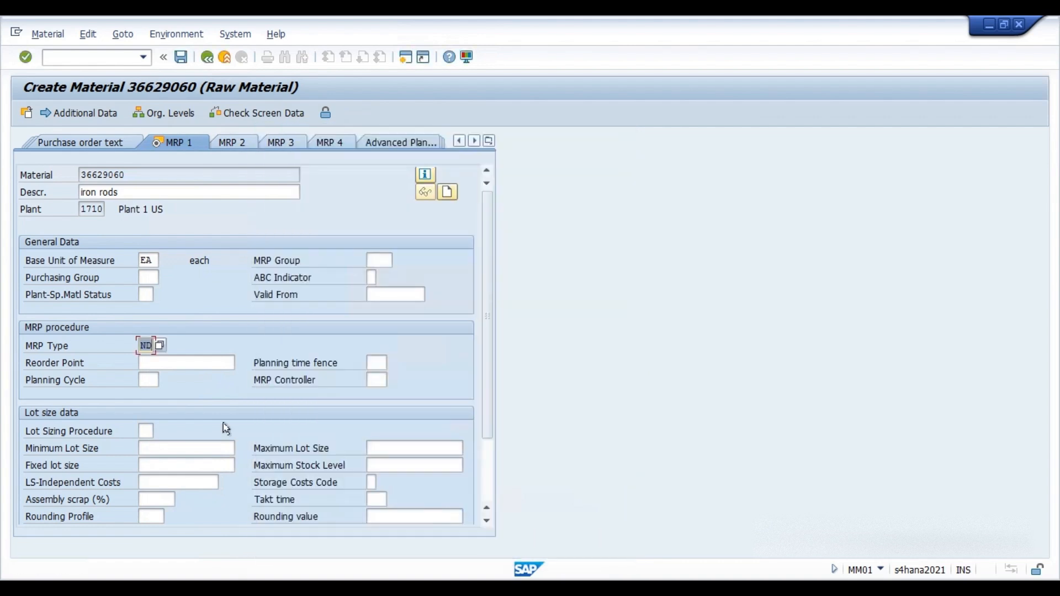
key("Return")
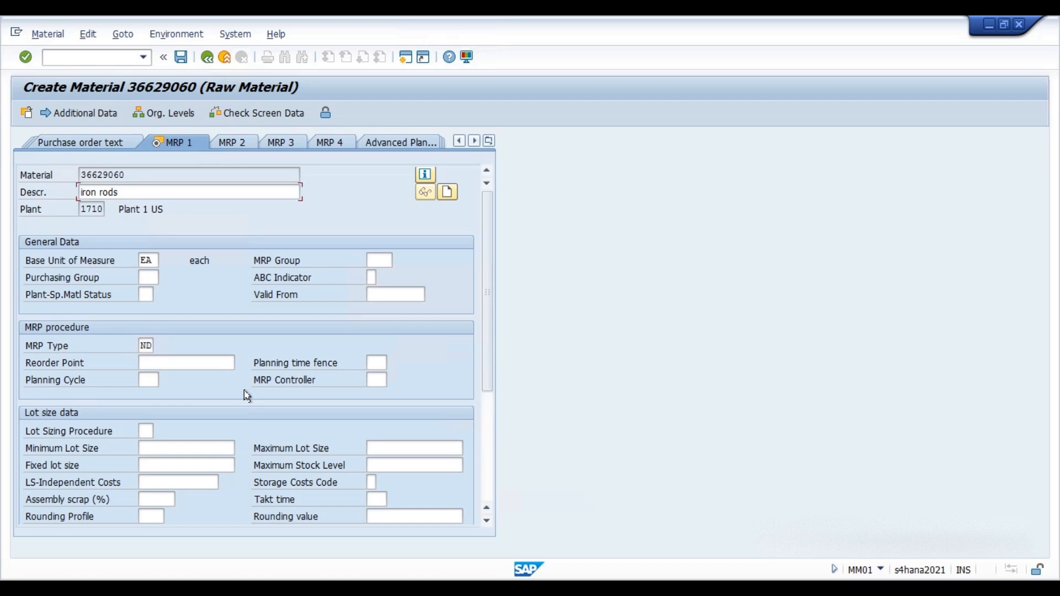
key("Return")
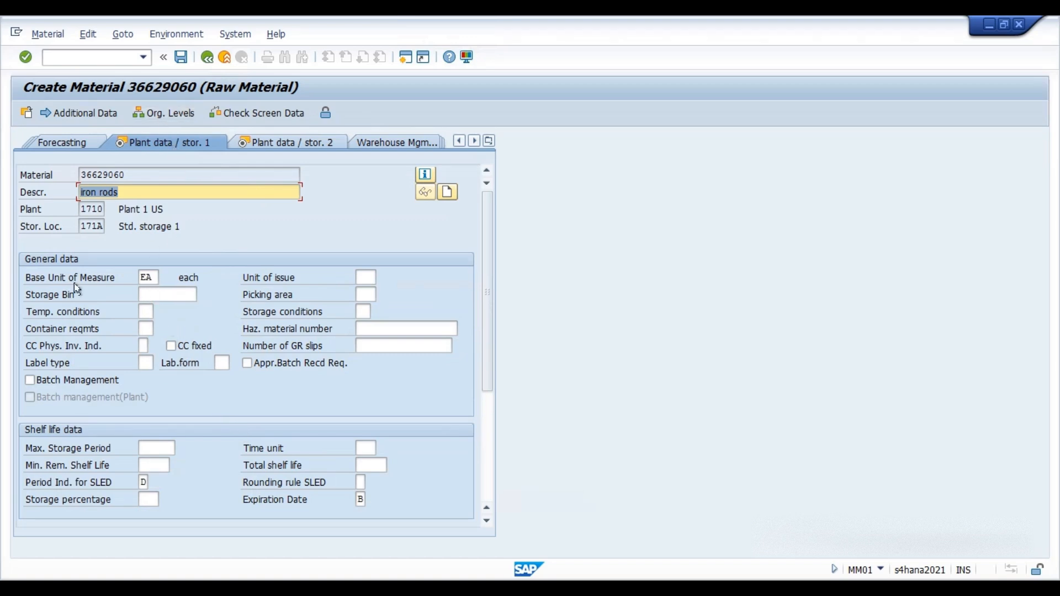
Move through the Plant data / storage 1 and 2 views without changes.
left_click(168, 293)
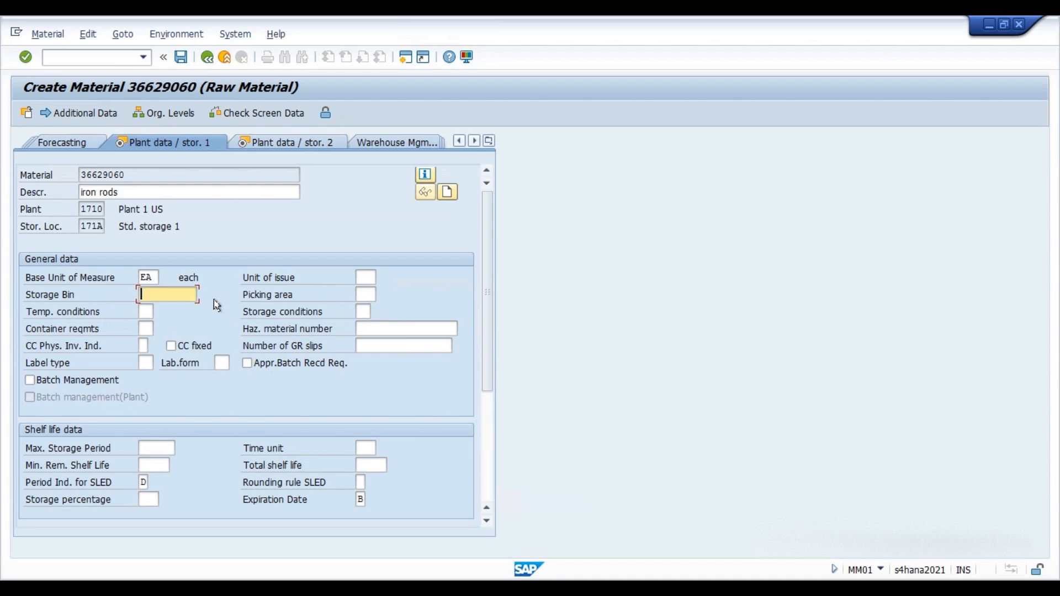
key("Return")
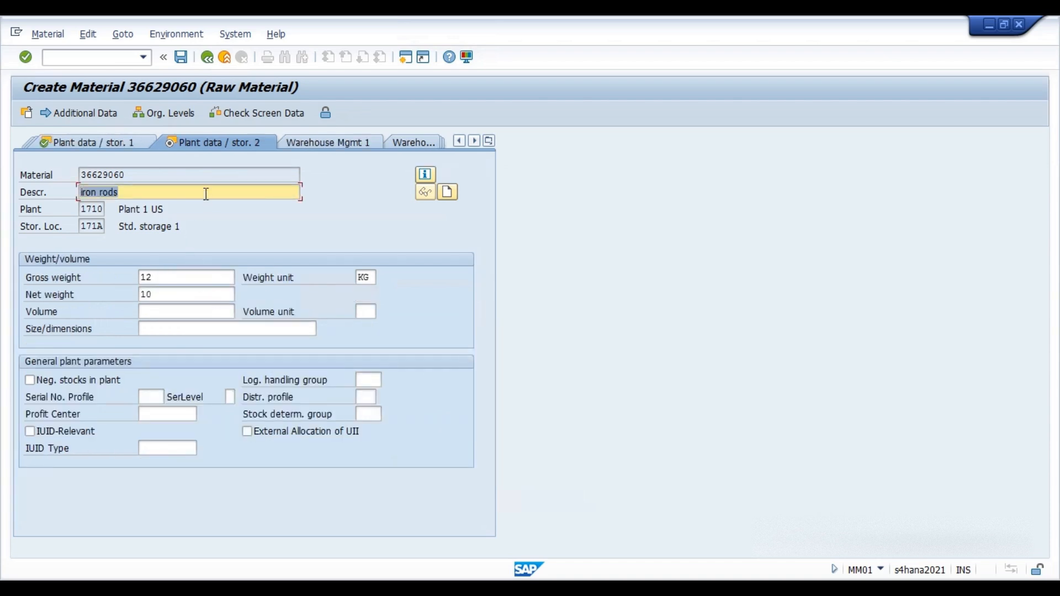
key("Return")
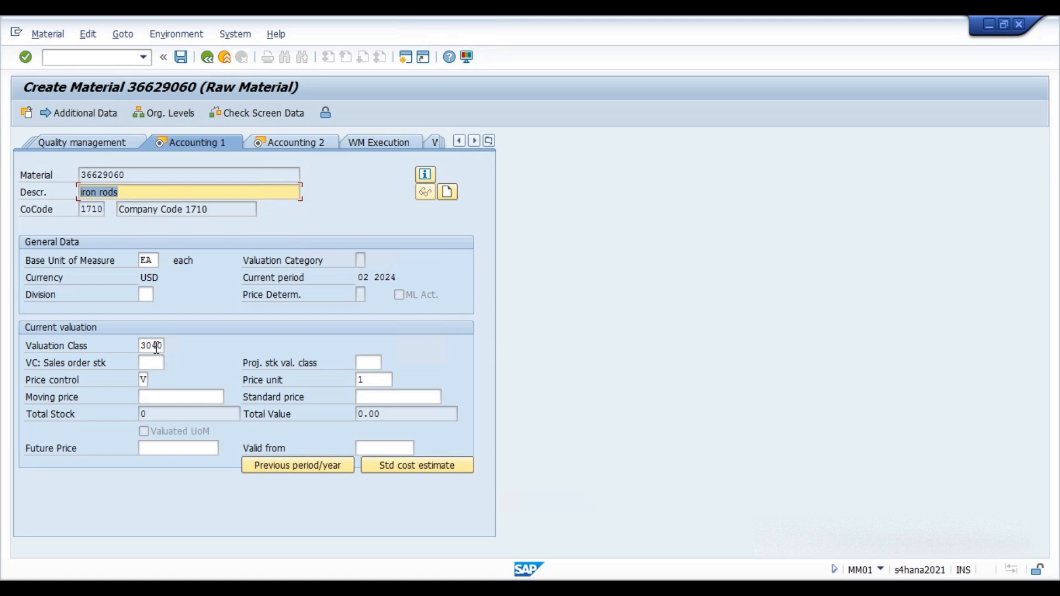
Set the price control in Accounting 1 to S, Standard price.
left_click(157, 347)
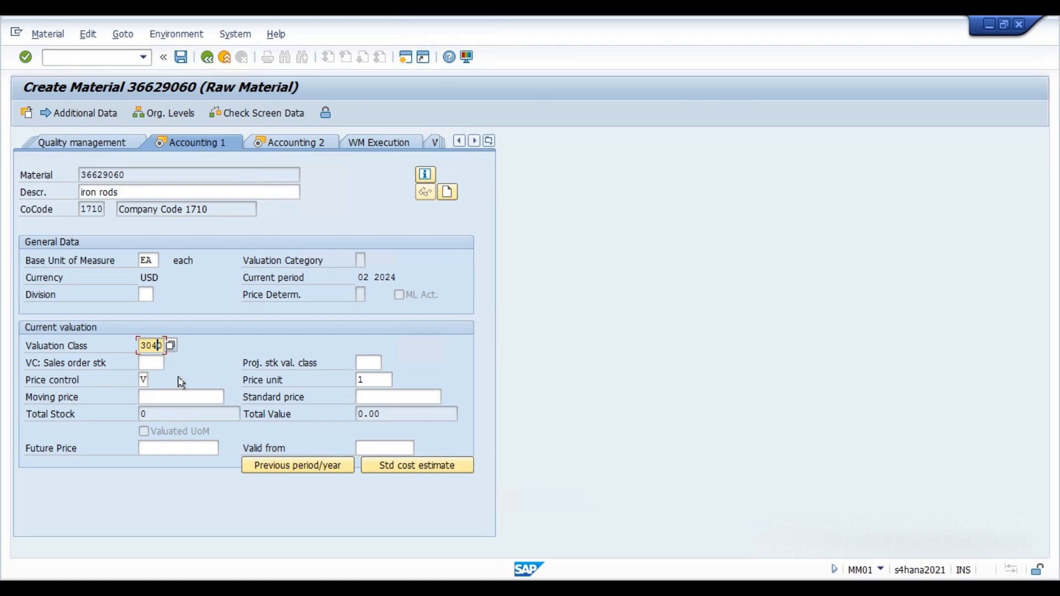
left_click(147, 380)
left_click(158, 381)
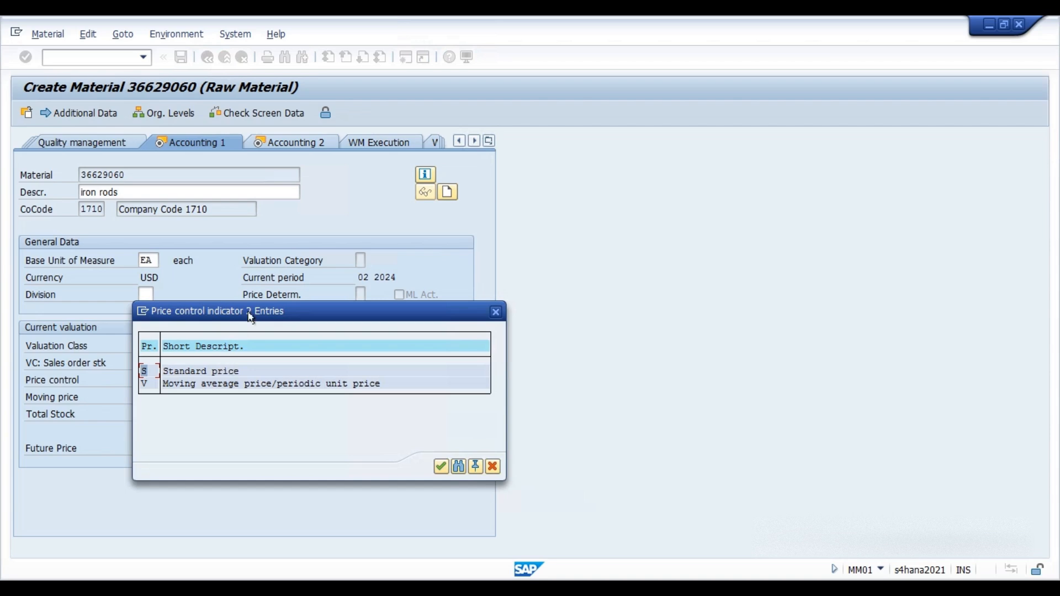
left_click(407, 319)
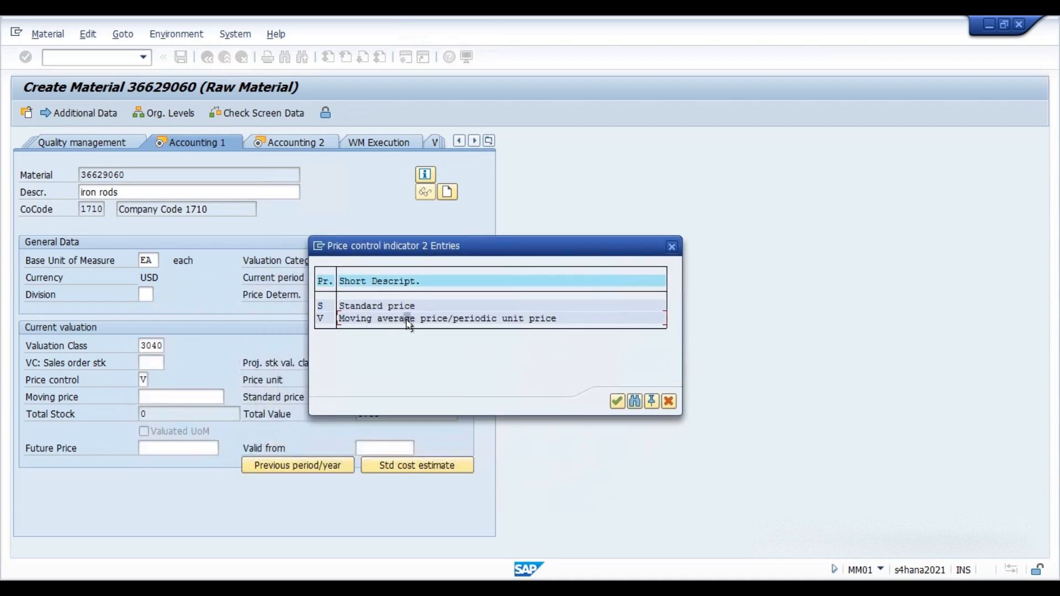
left_click(322, 306)
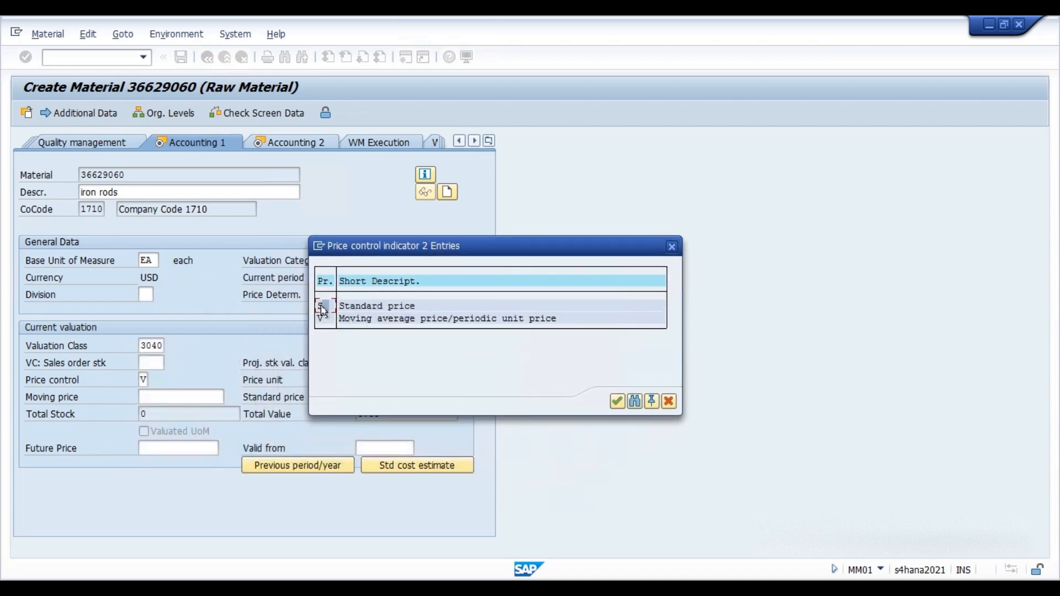
left_click(618, 402)
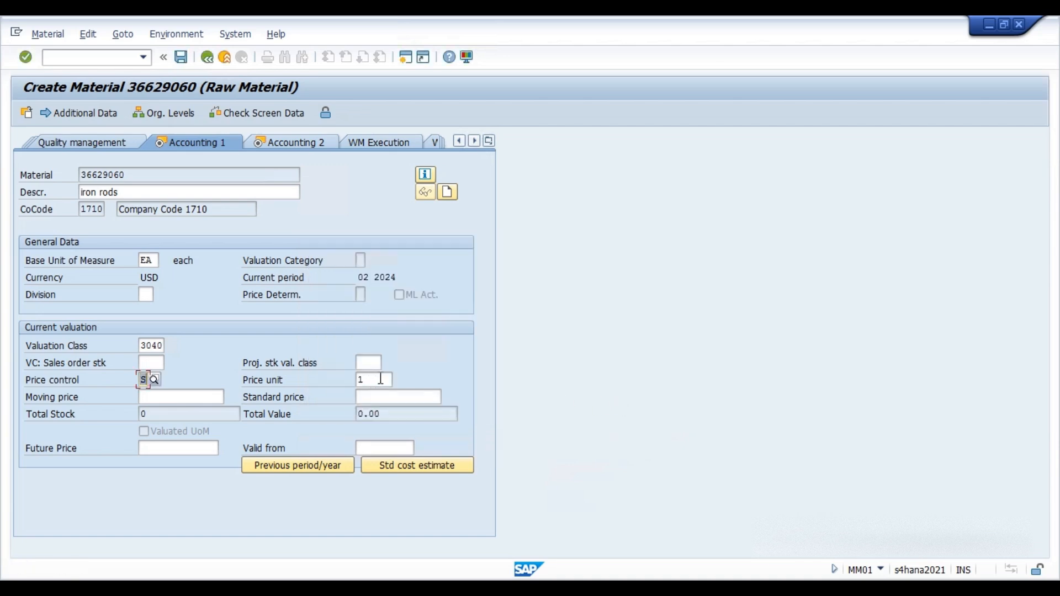
key("Return")
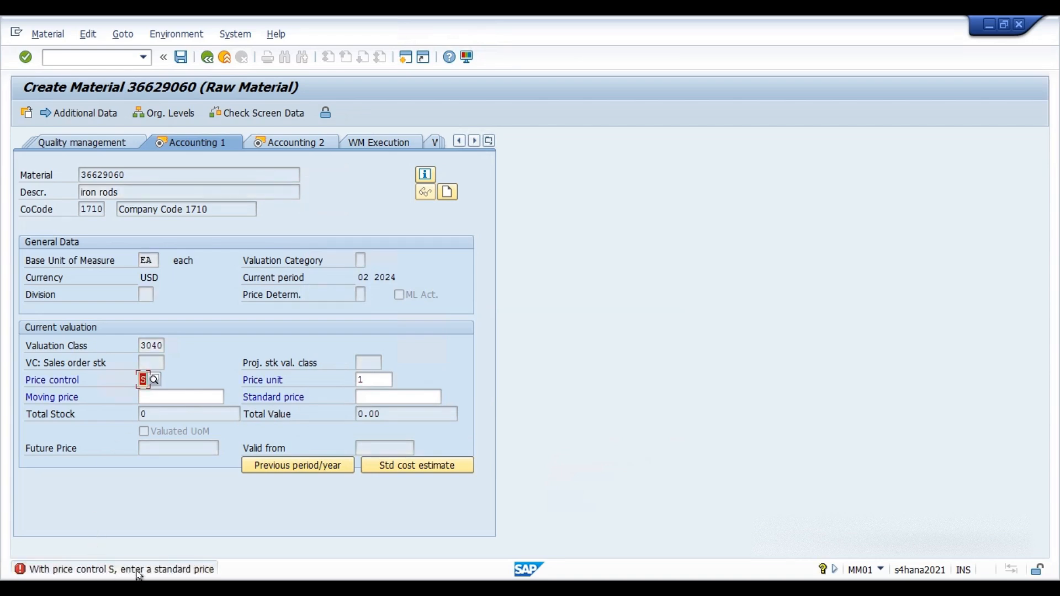
Enter a standard price of 100 and continue to Accounting 2.
left_click(375, 396)
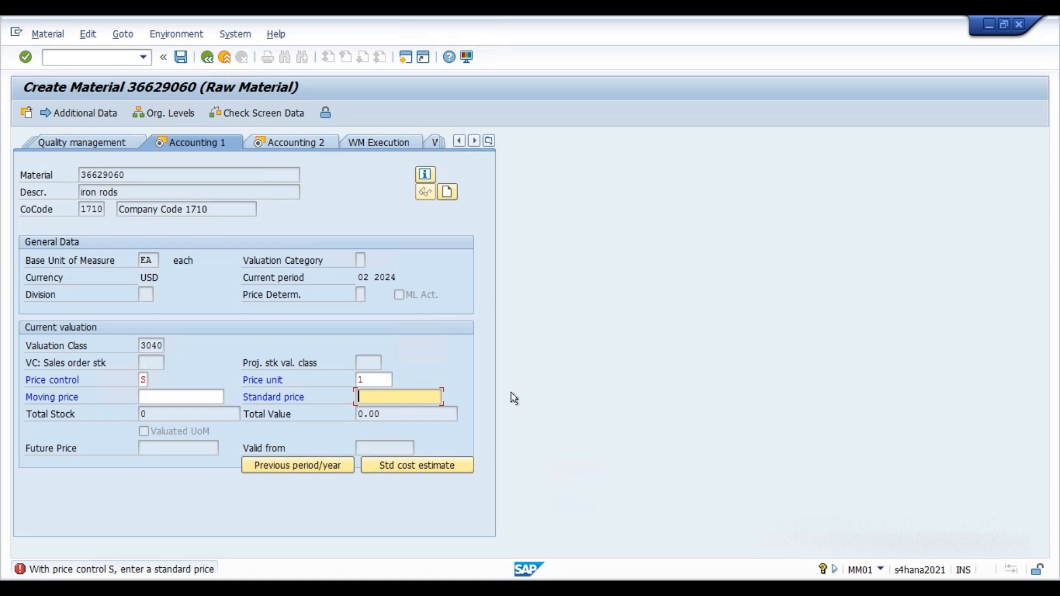
type("100")
key("Return")
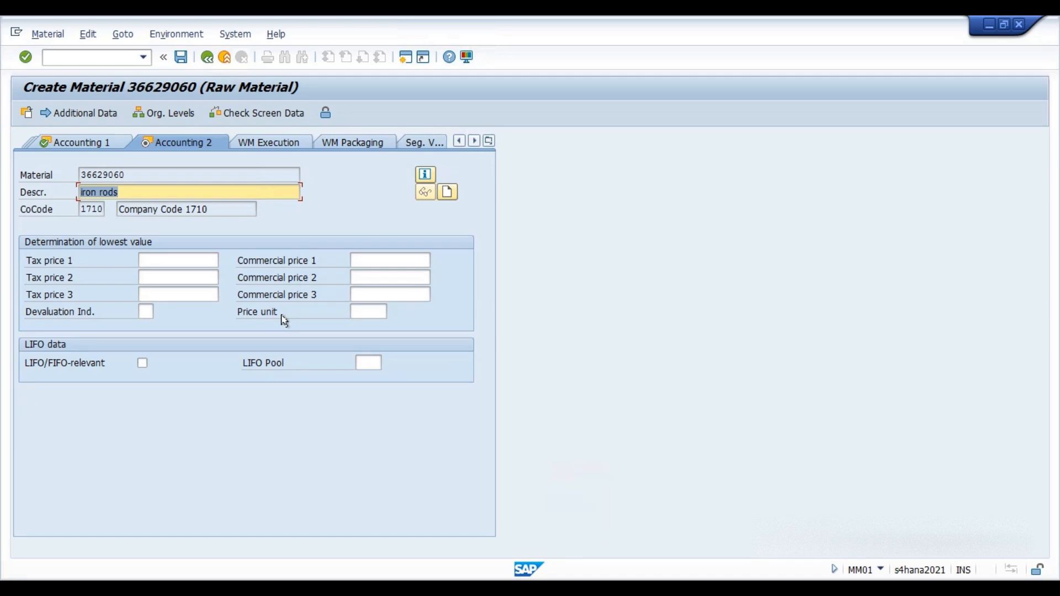
Finish the last data screen and save the new material.
key("Return")
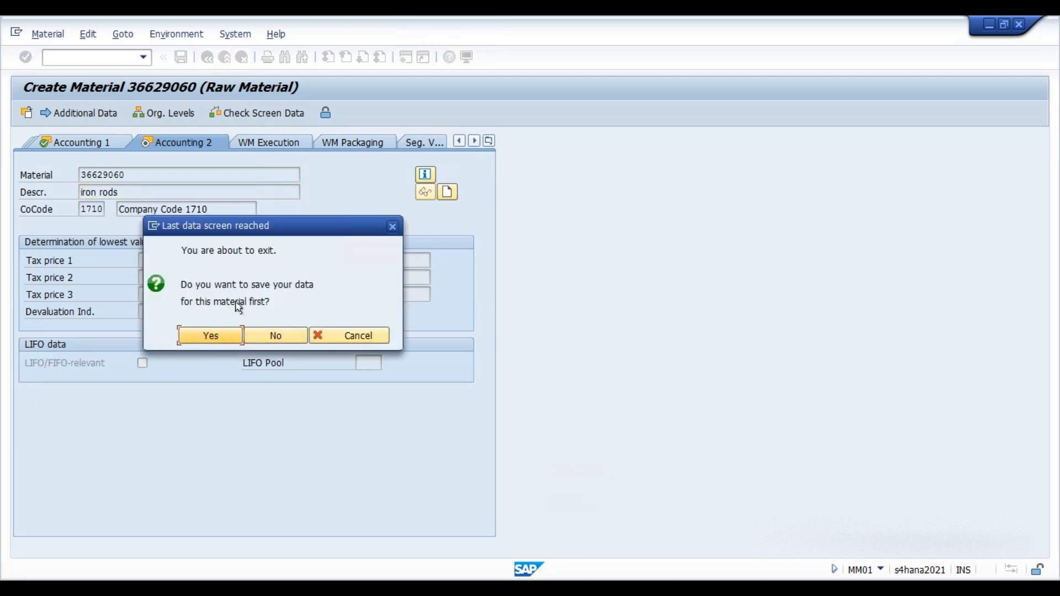
left_click(229, 336)
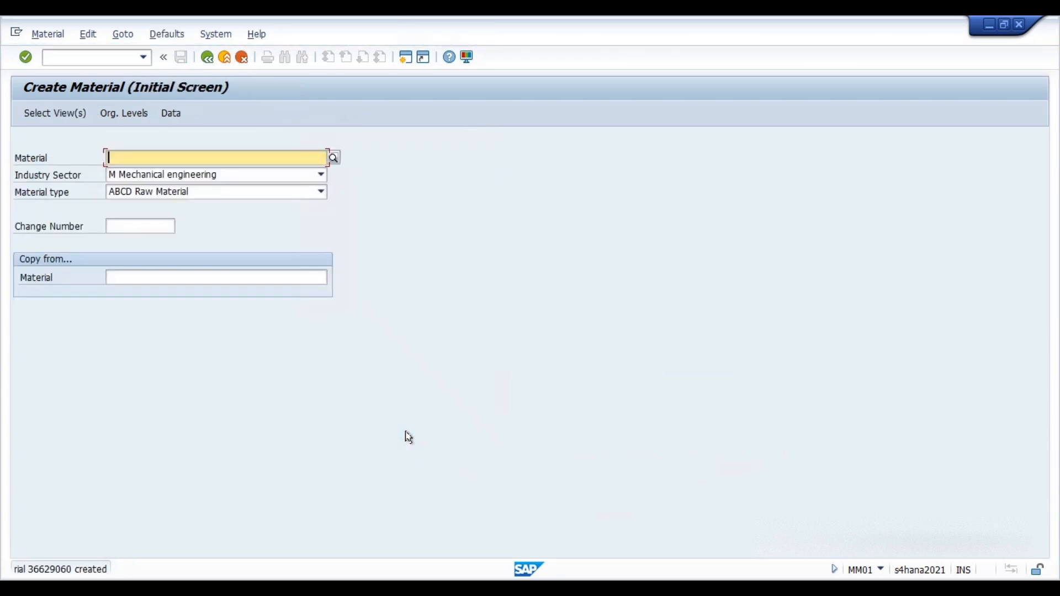
Open the details of the creation message and select the new material number.
double_click(61, 568)
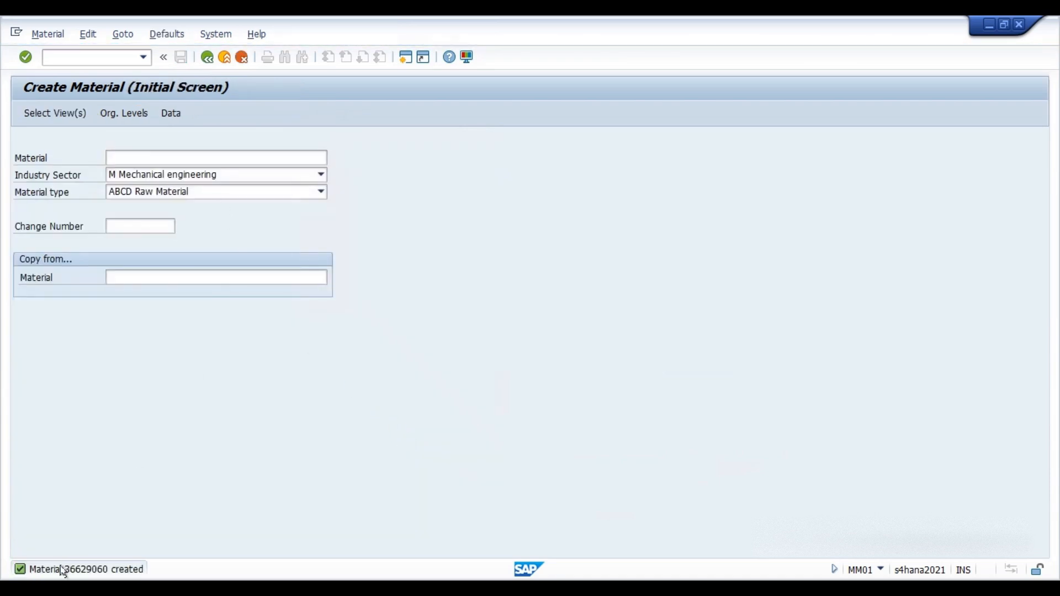
left_click_drag(261, 115, 535, 106)
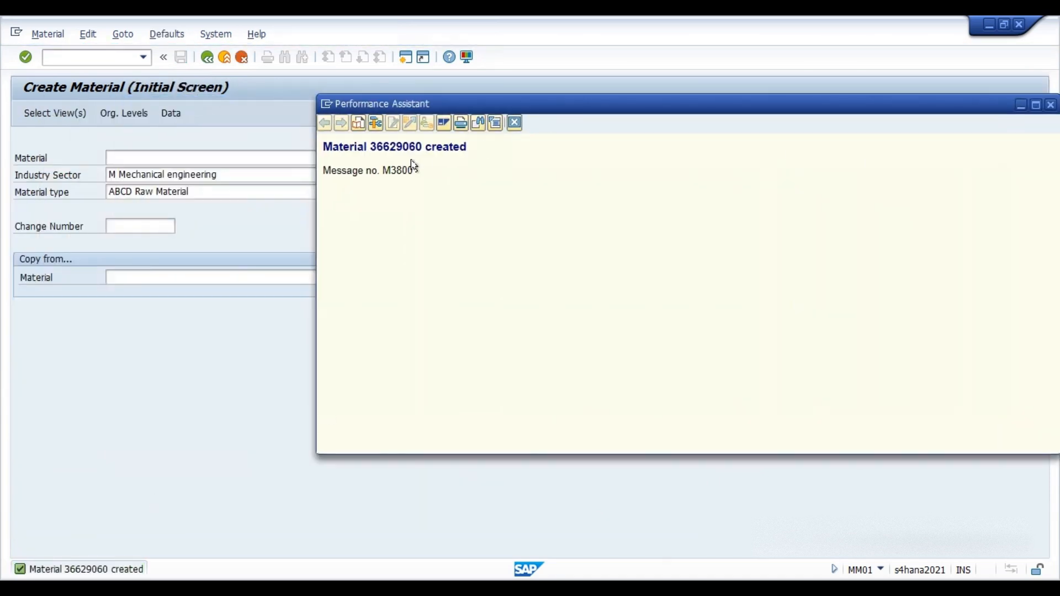
double_click(410, 146)
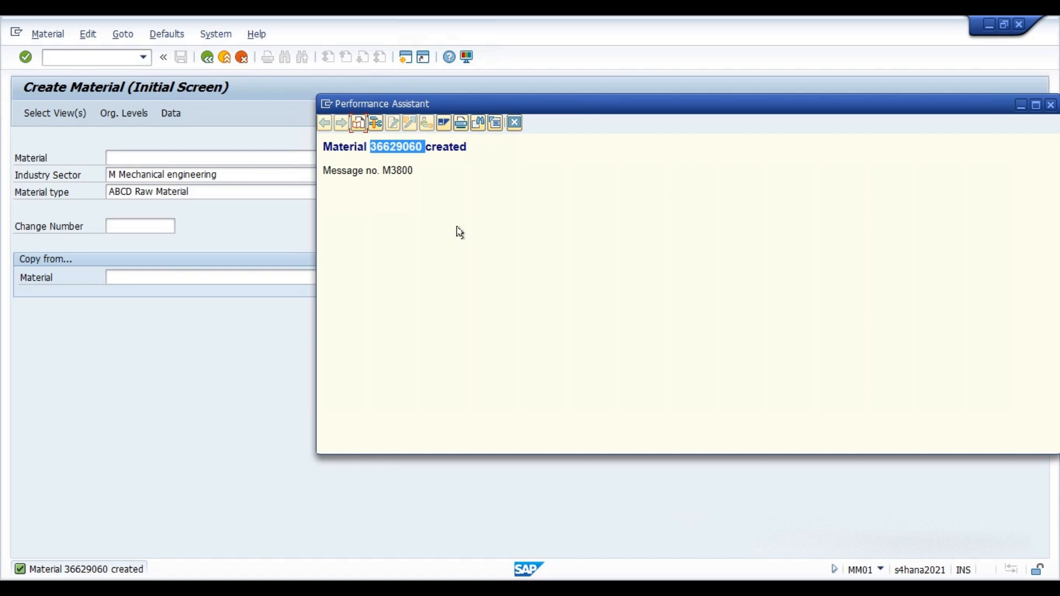
Start transaction MM03 to display a material.
left_click(76, 57)
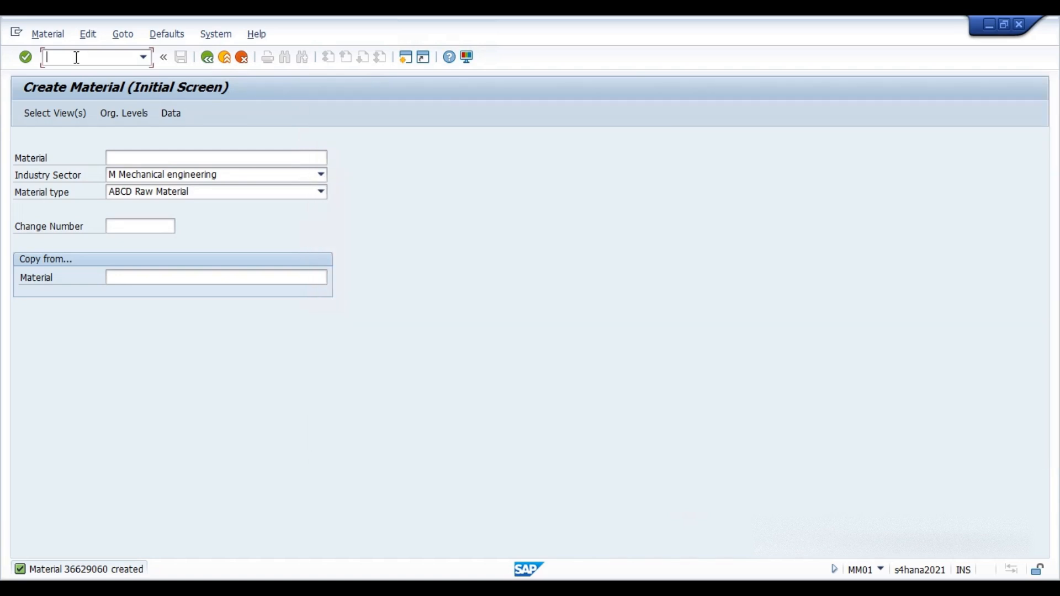
type("/nmm03")
key("Return")
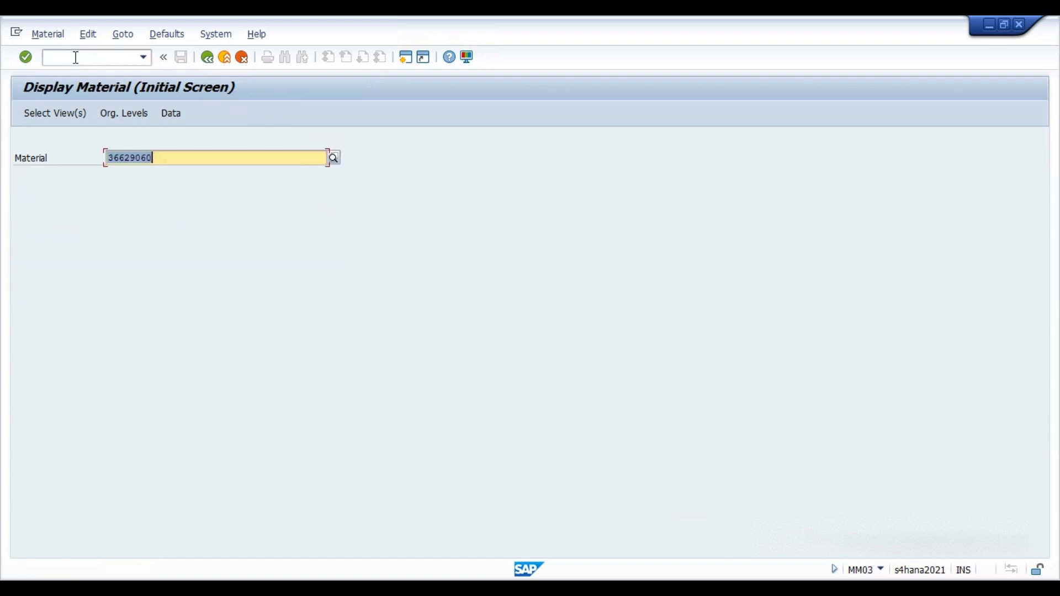
Pick material 36629060 (iron rods) from the suggestions and continue to view selection.
key("Right")
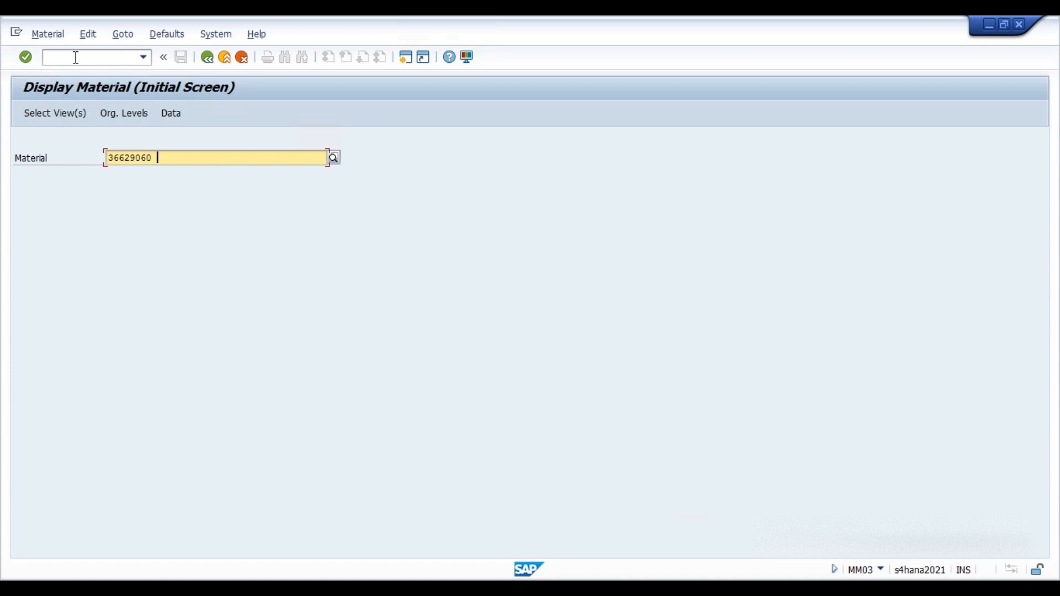
key("BackSpace")
key("BackSpace")
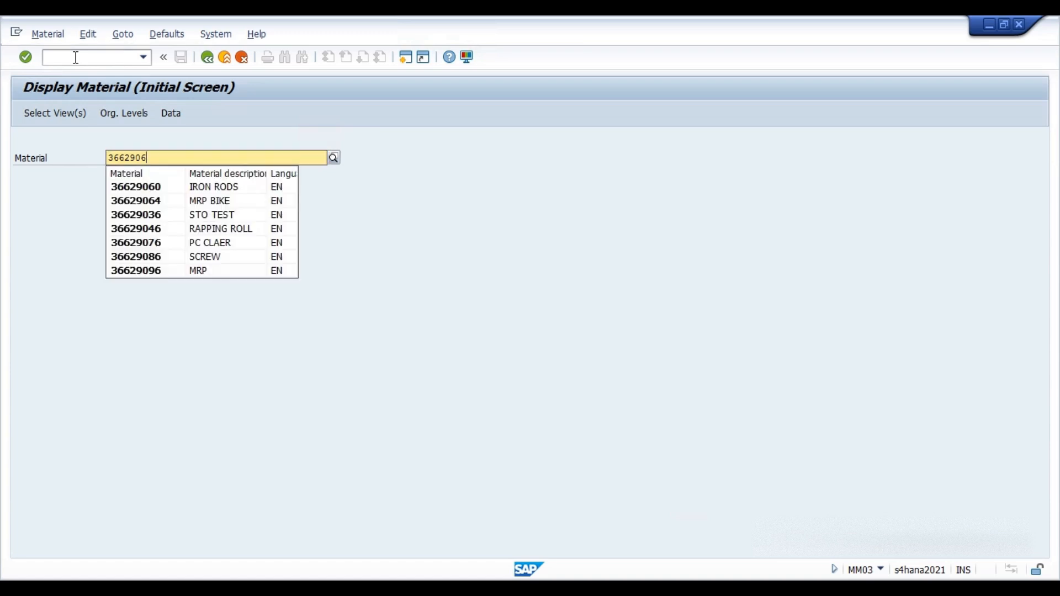
key("Down")
key("Return")
key("Return")
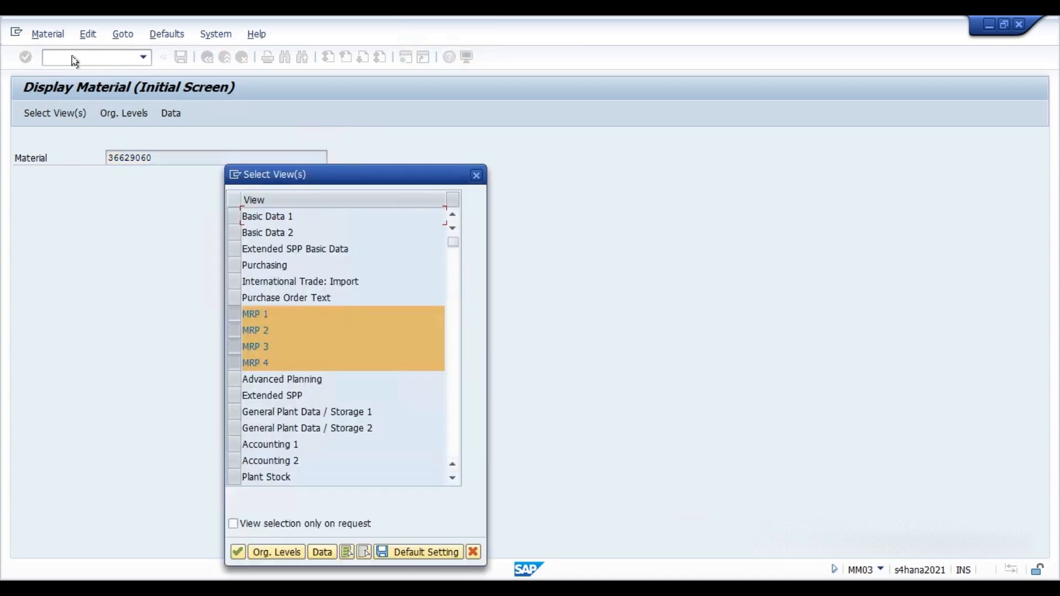
Select the Basic Data 1, Basic Data 2, MRP 1, Purchasing, General Plant Data / Storage 1 and Accounting 1 views, and accept plant 1710, storage location 171A.
left_click(229, 216)
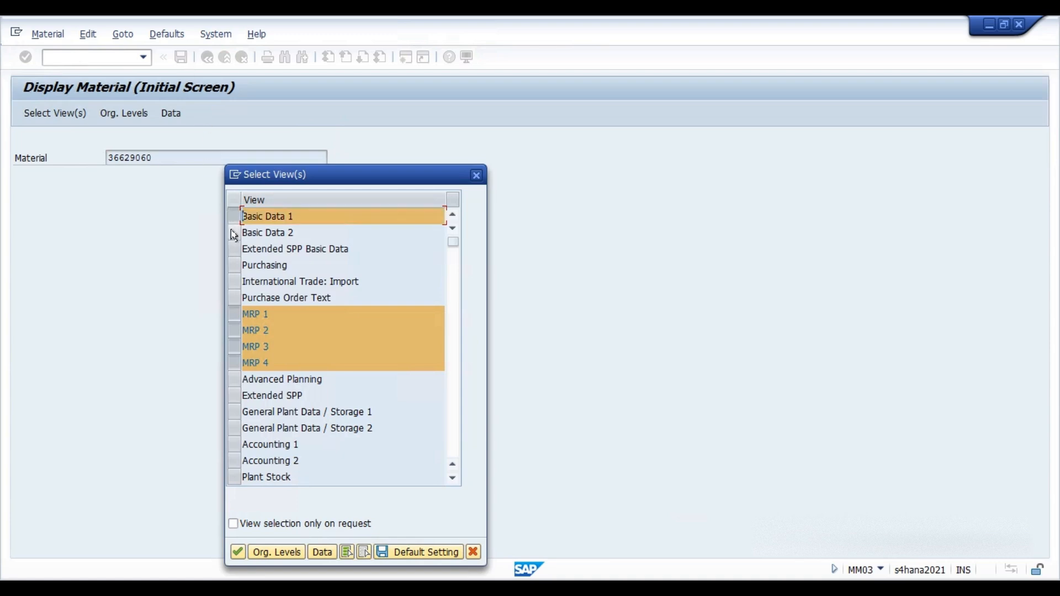
left_click(234, 233)
left_click(231, 330)
left_click(233, 346)
left_click(235, 363)
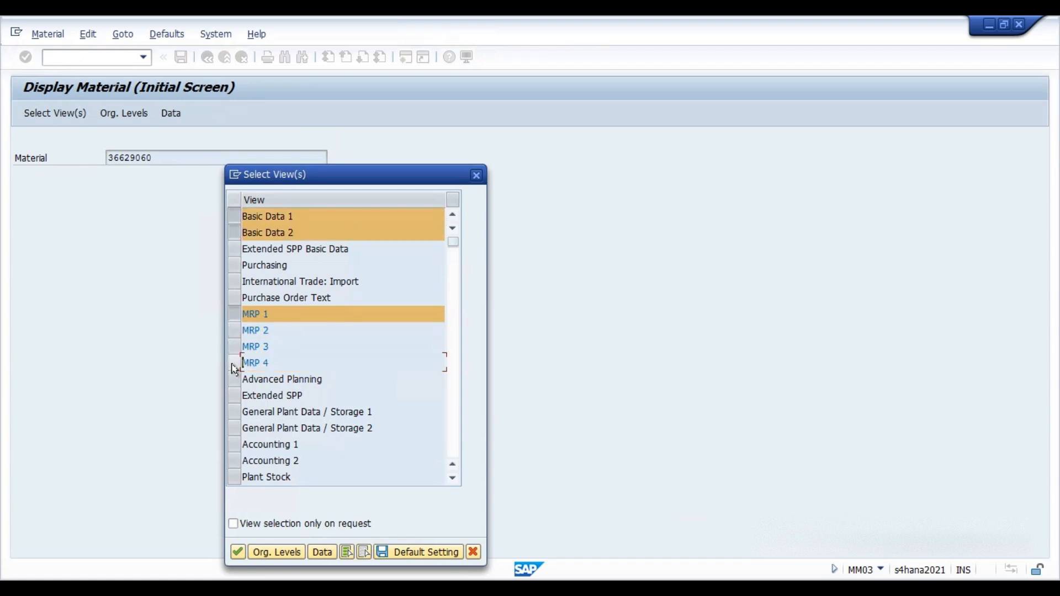
left_click(236, 266)
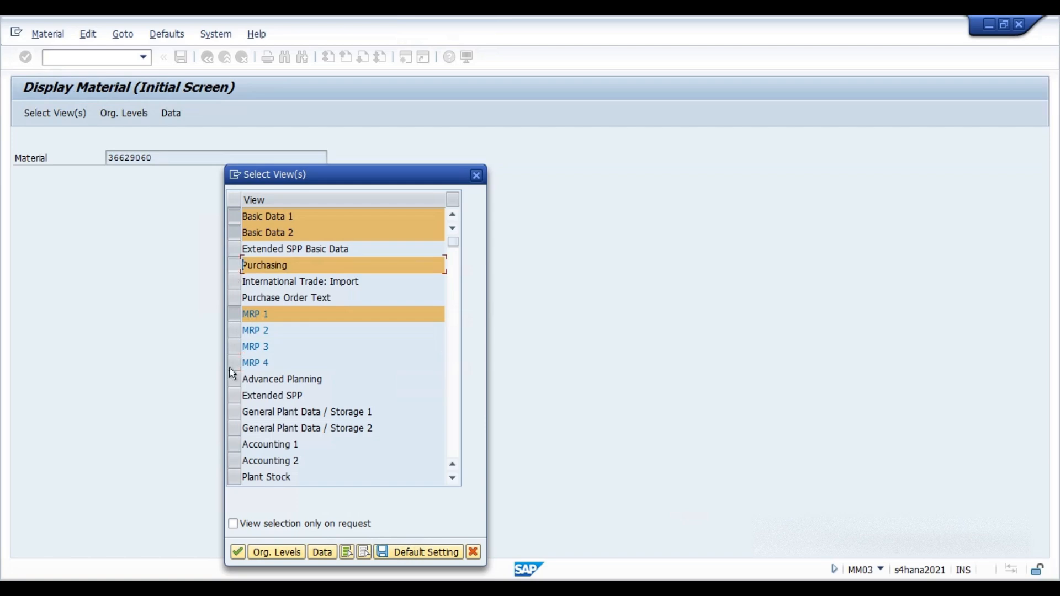
left_click(232, 412)
left_click(233, 446)
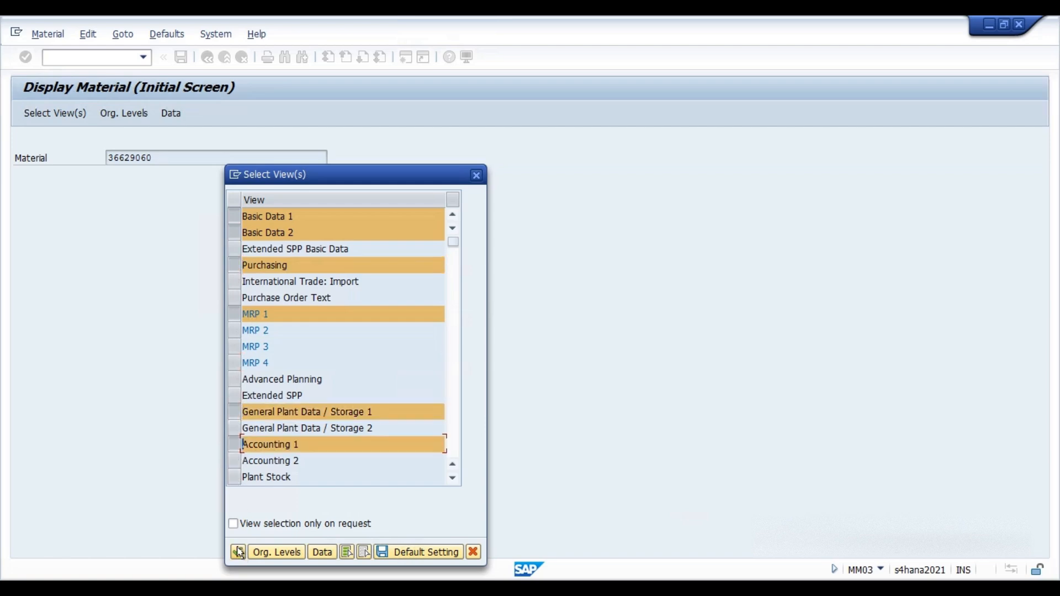
left_click(238, 552)
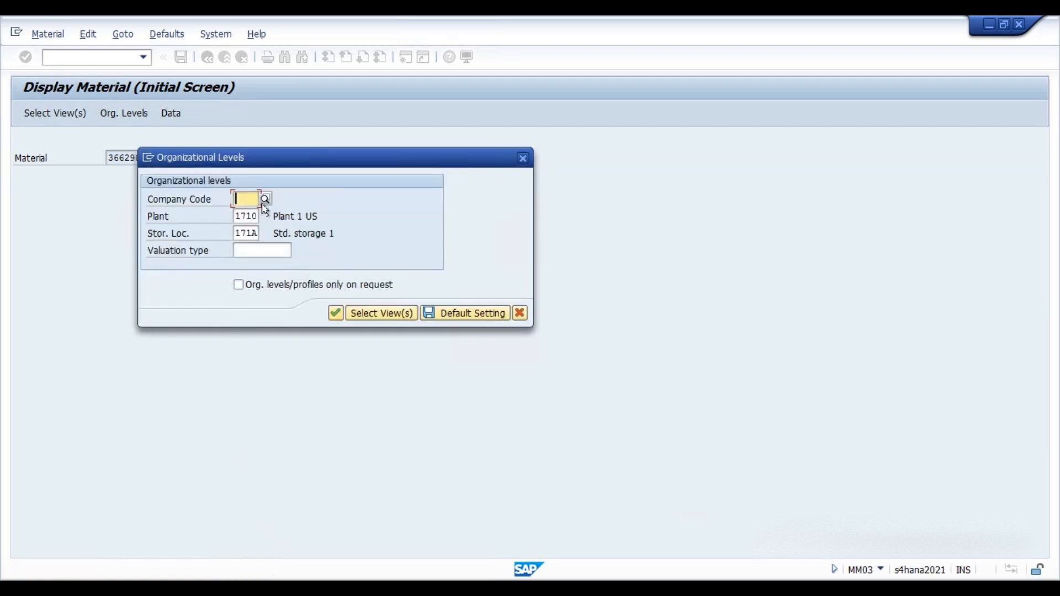
left_click(335, 313)
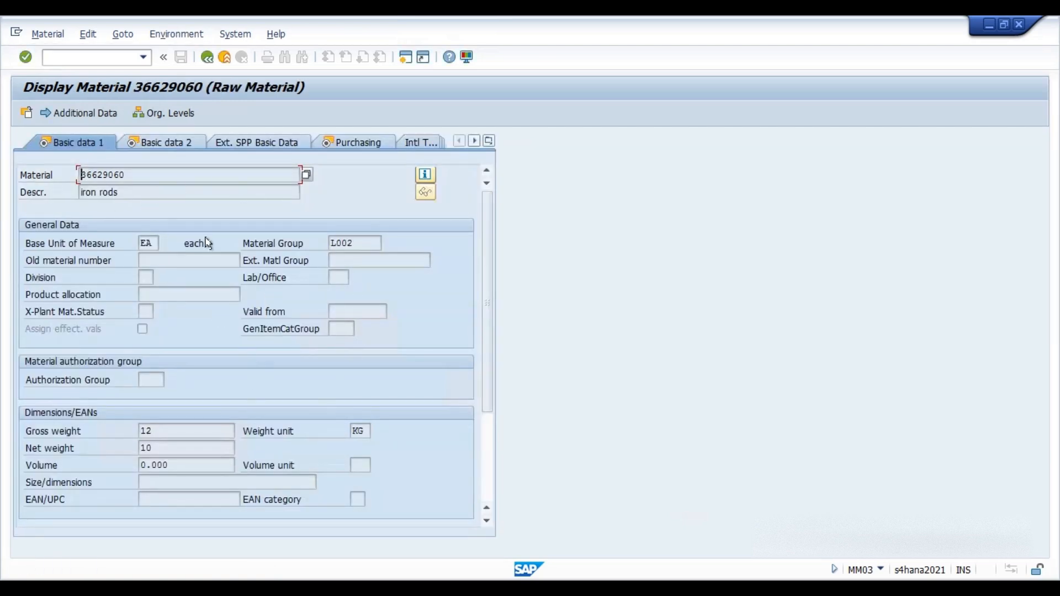
Review the material's Basic data 1, Basic data 2, Ext. SPP and Purchasing tabs, then return to the initial screen.
scroll(296, 377, "down", 3)
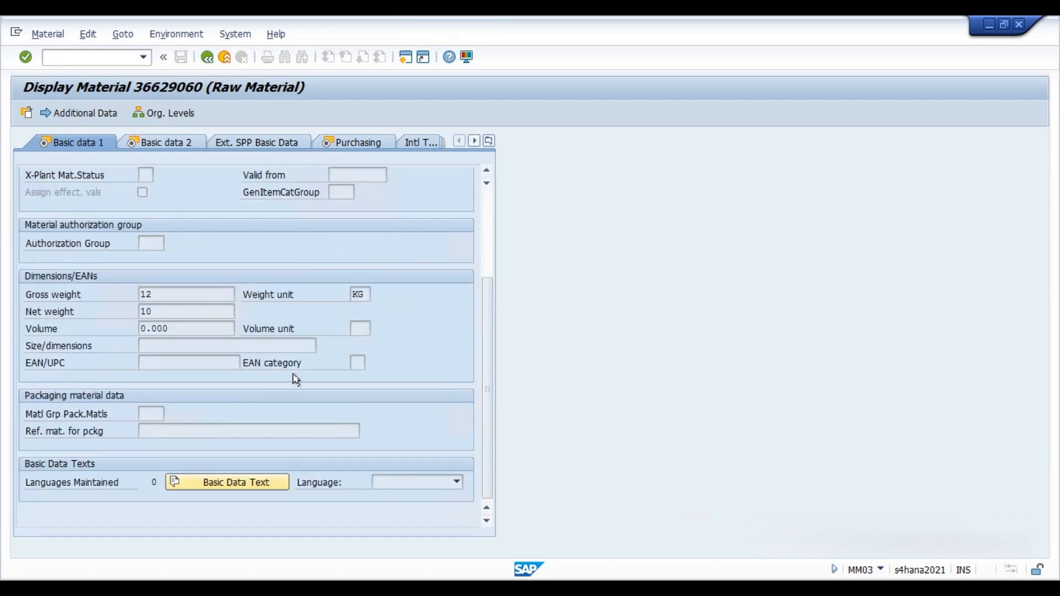
scroll(297, 375, "up", 3)
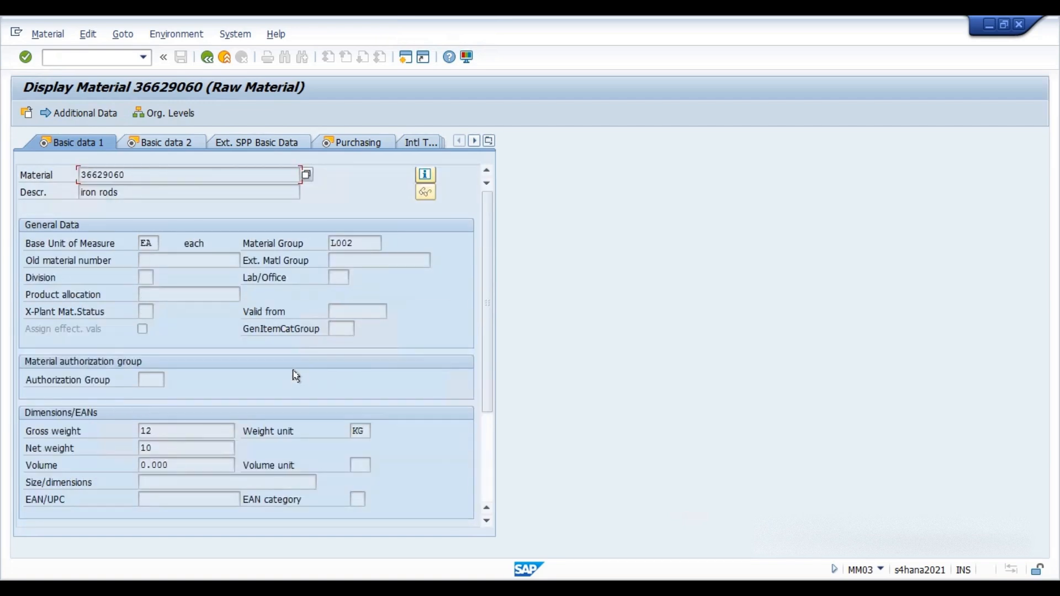
left_click(161, 142)
left_click(246, 147)
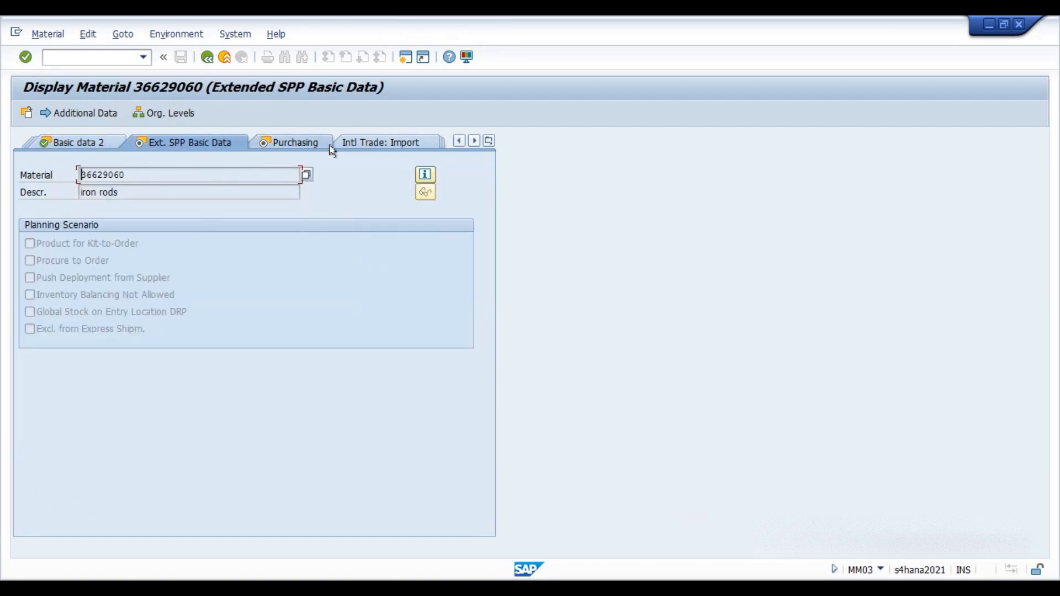
left_click(310, 150)
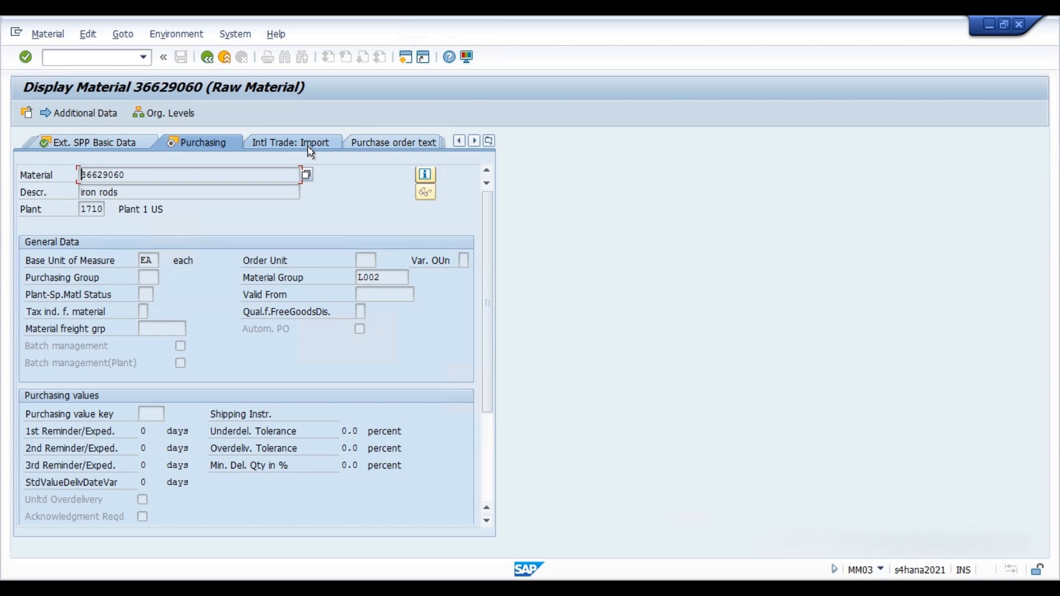
left_click(207, 57)
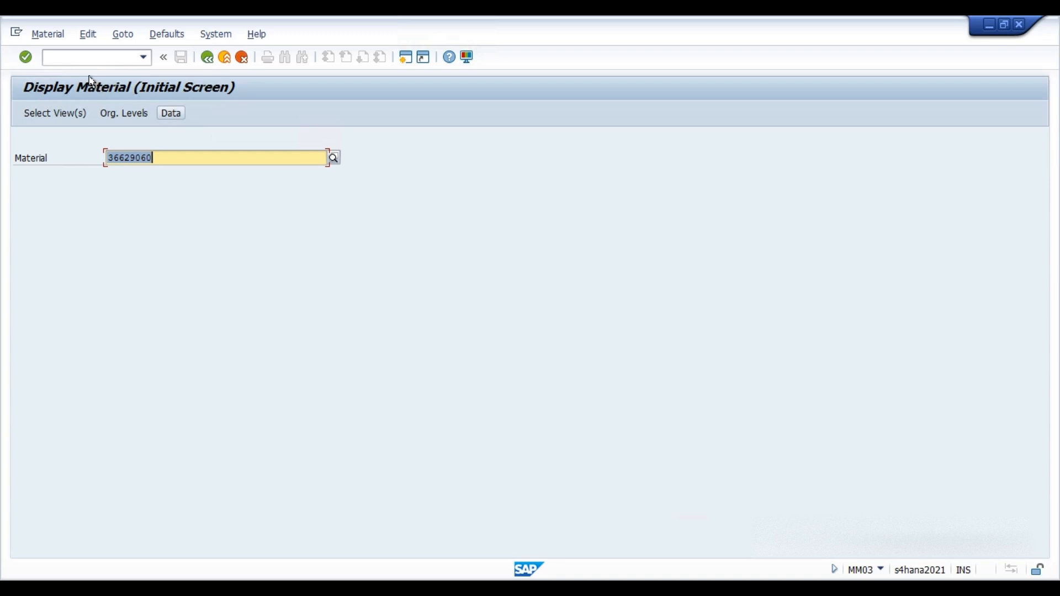
left_click(88, 59)
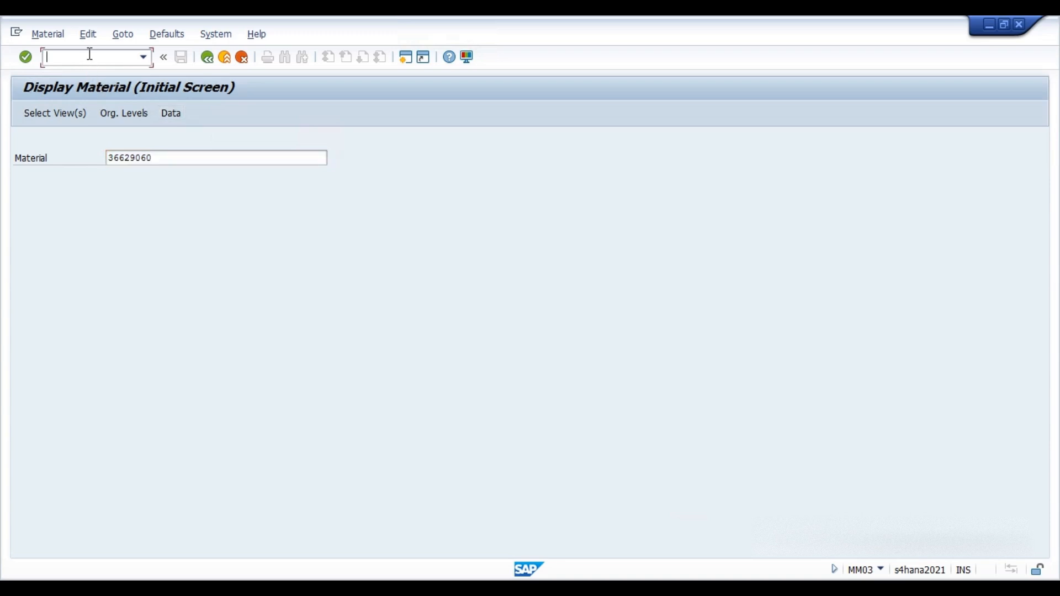